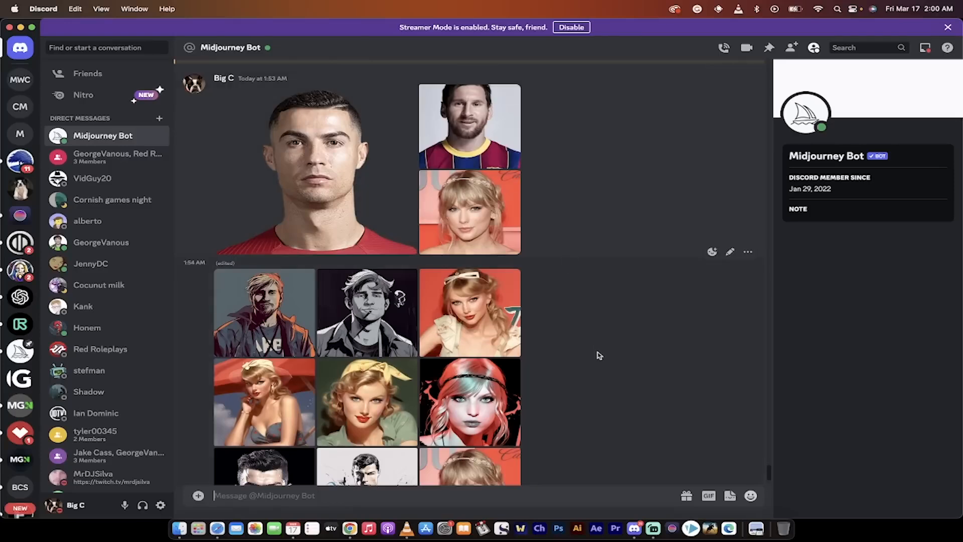
Examine the generated character portraits in the Midjourney Bot conversation by viewing several of them enlarged.
scroll(598, 355, down, 3)
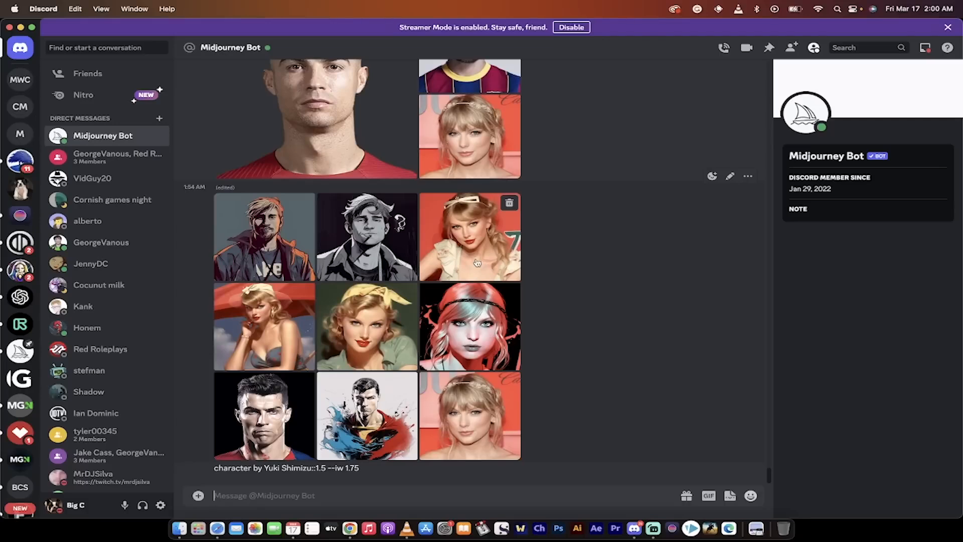
click(274, 269)
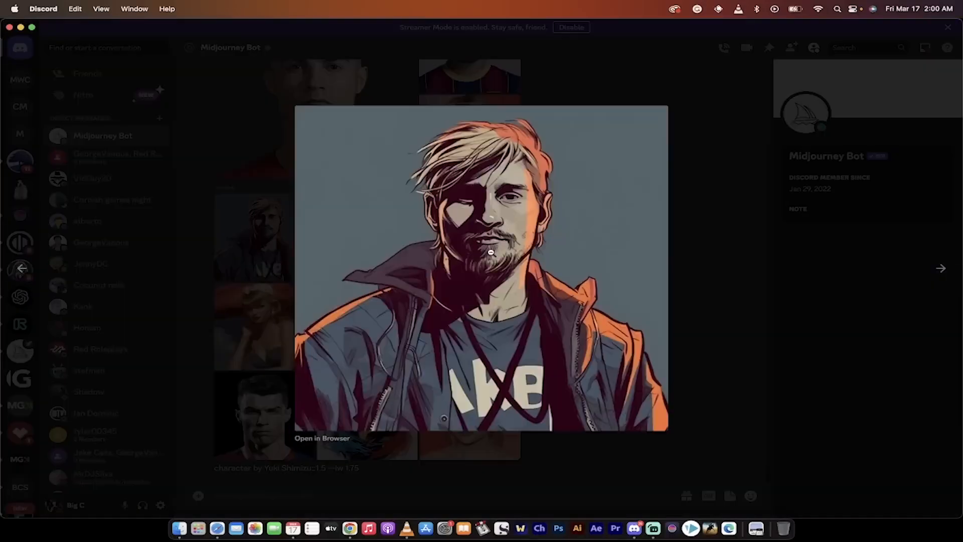
click(941, 270)
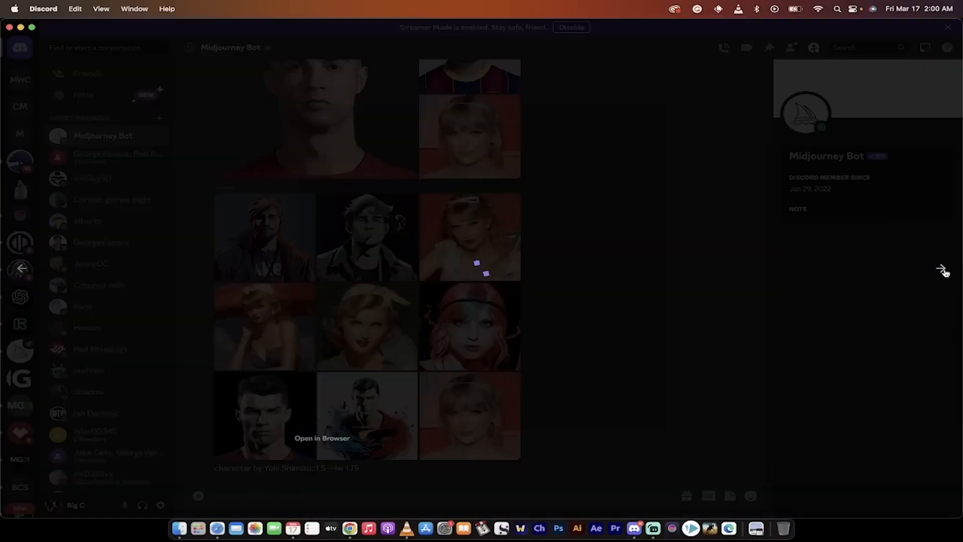
click(942, 269)
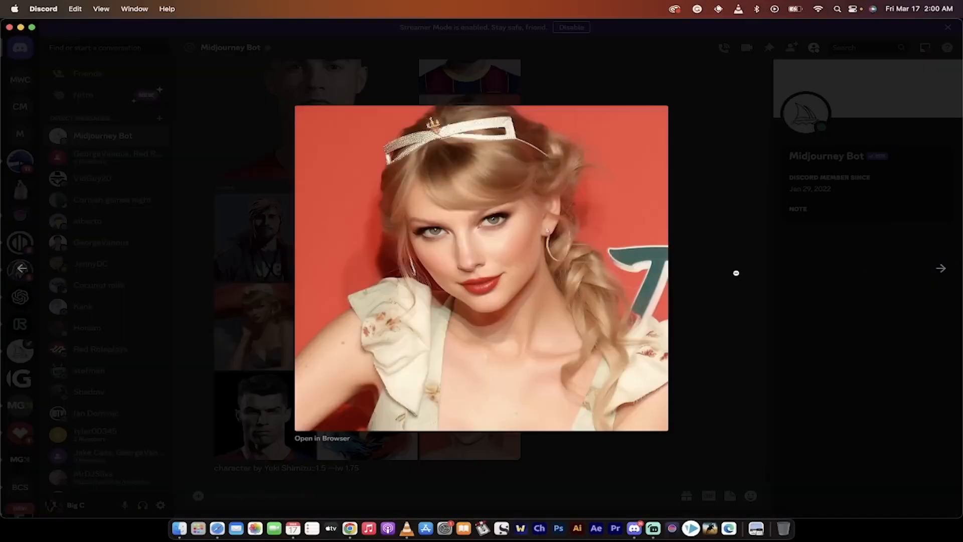
click(715, 260)
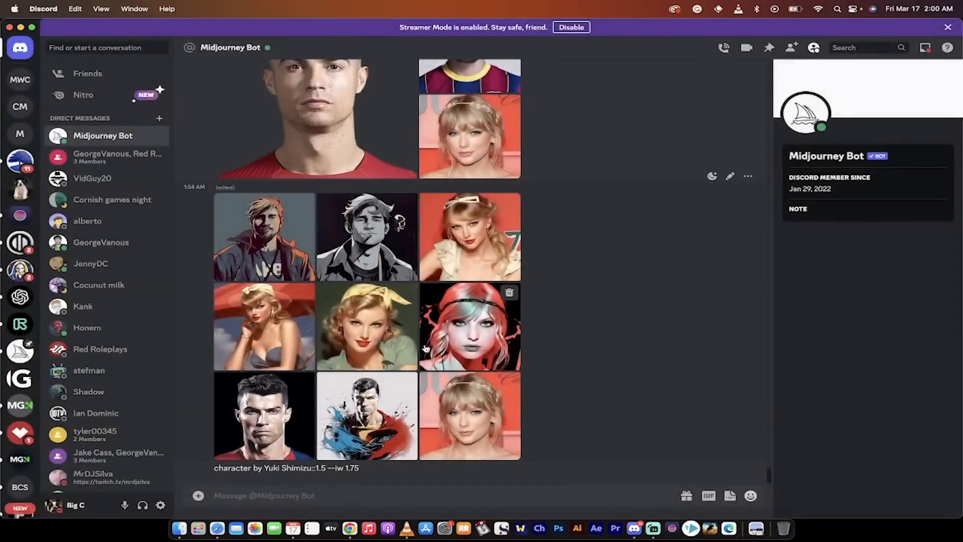
click(256, 423)
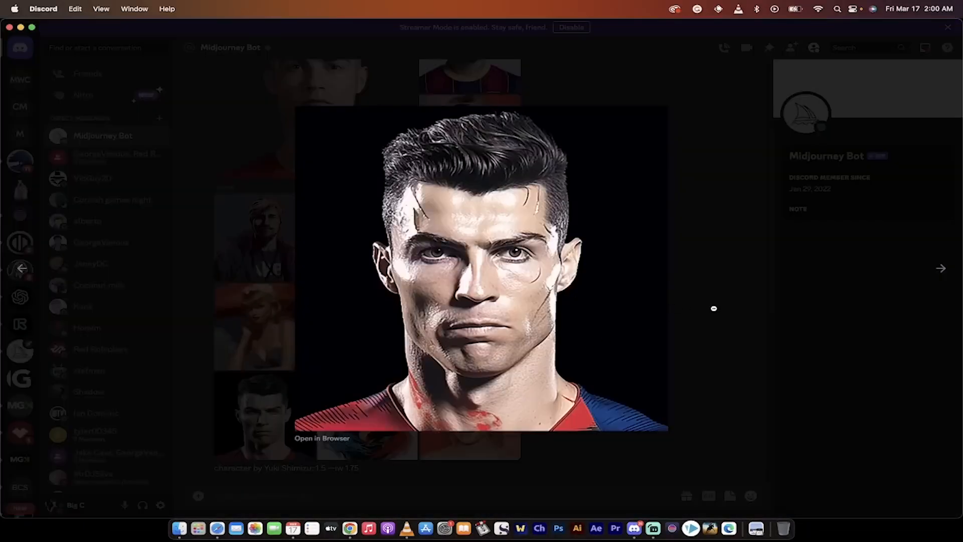
click(714, 308)
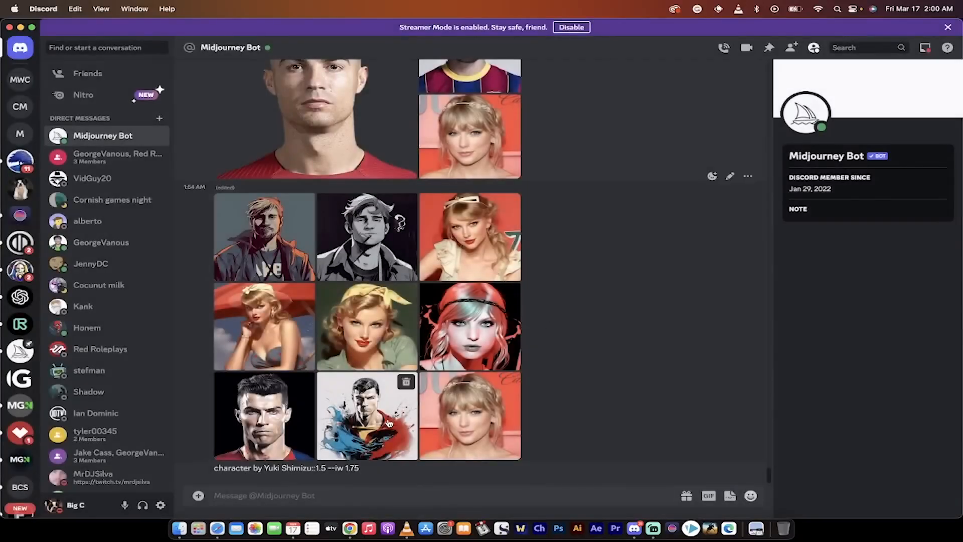
click(389, 422)
click(704, 300)
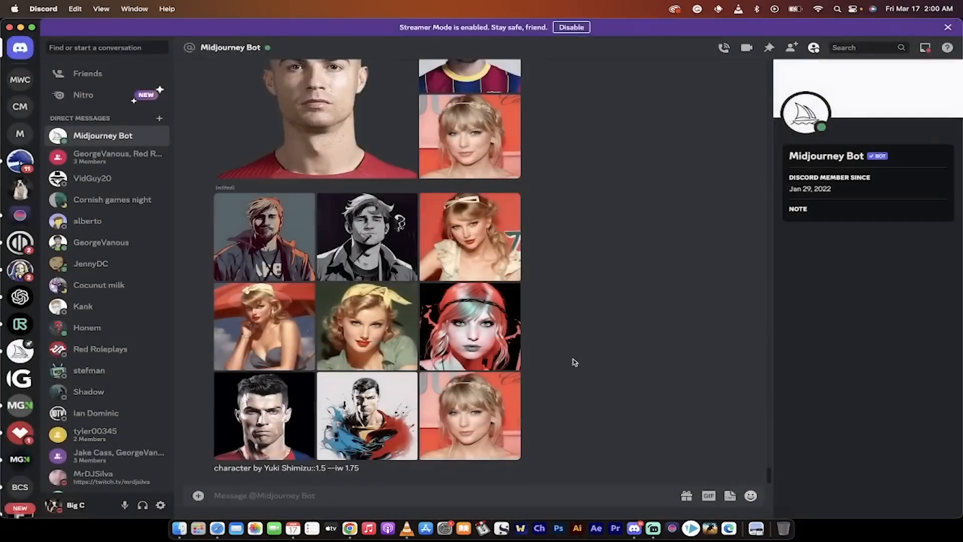
click(368, 347)
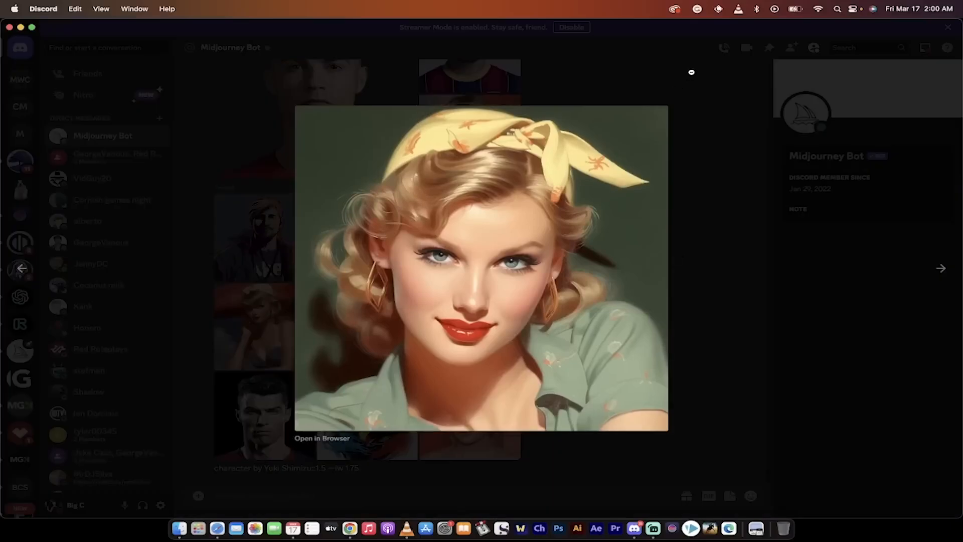
click(669, 143)
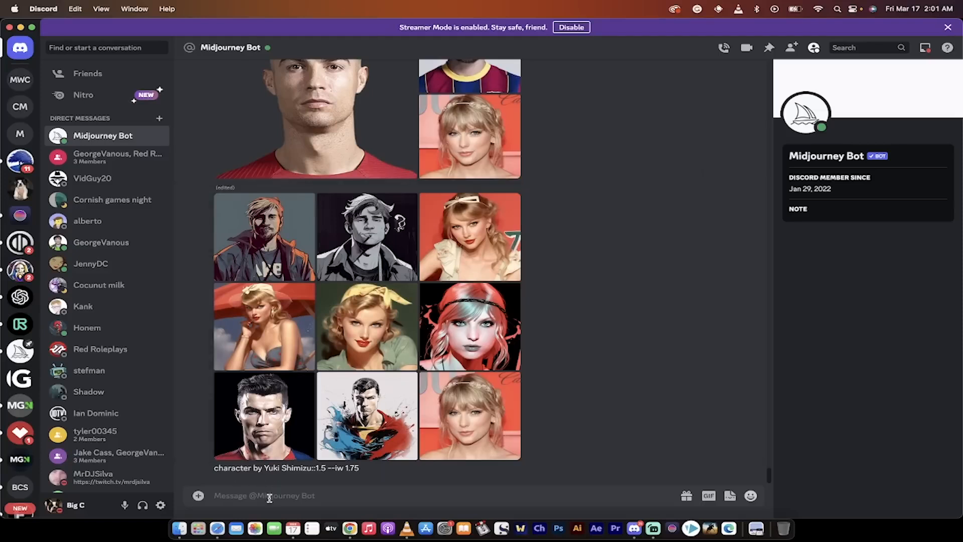
Attach Taylor-Swift.webp from the A Cartoon folder in Finder to the Midjourney Bot conversation and send it.
click(178, 529)
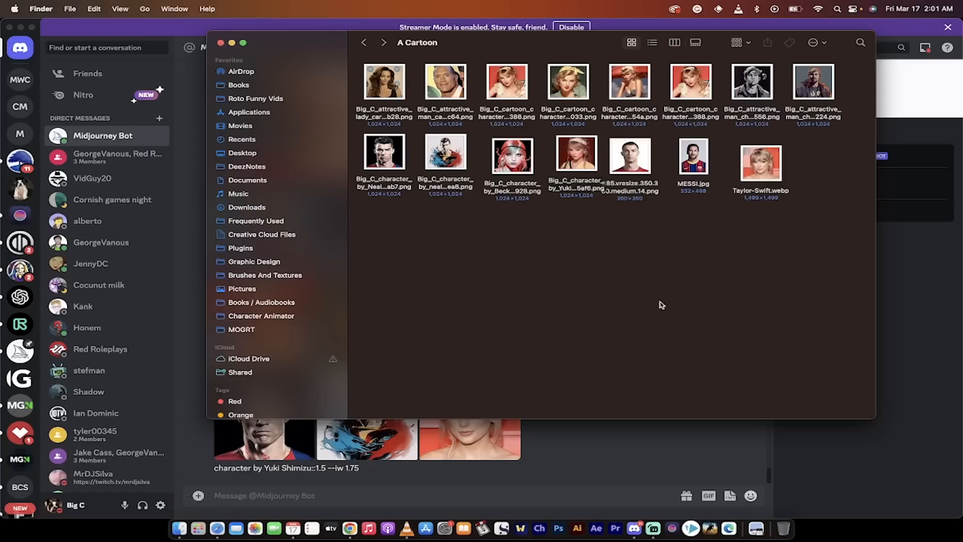
click(764, 166)
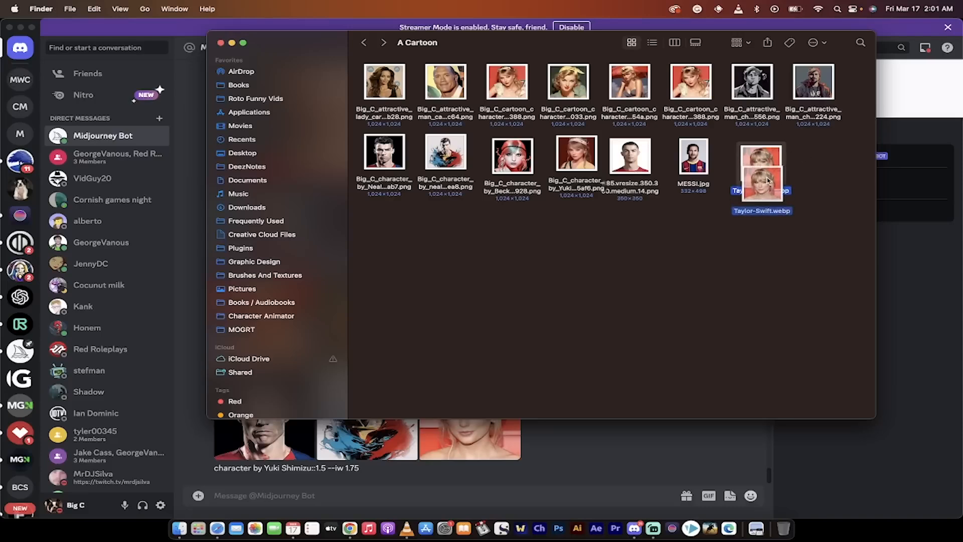
drag(765, 162, 454, 305)
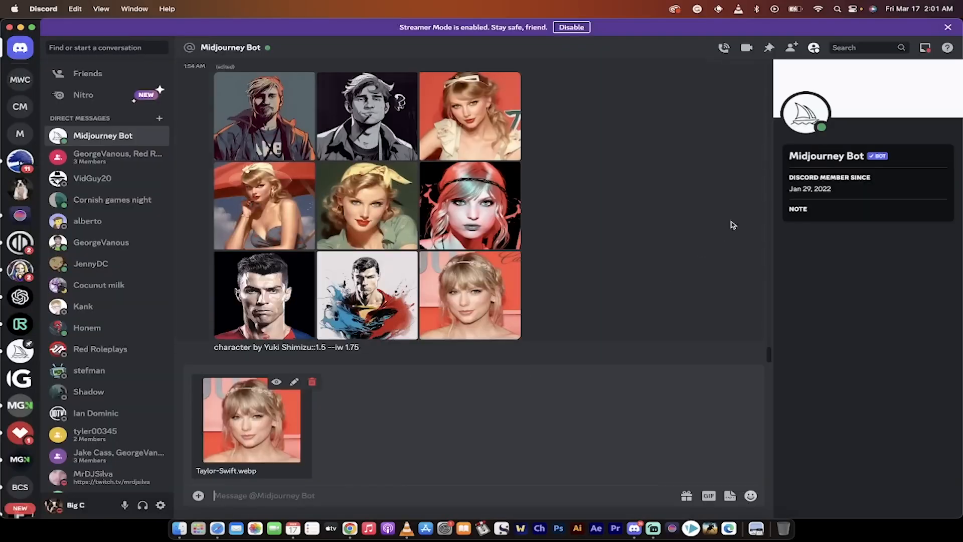
key(super+Tab)
key(super+Tab)
key(Return)
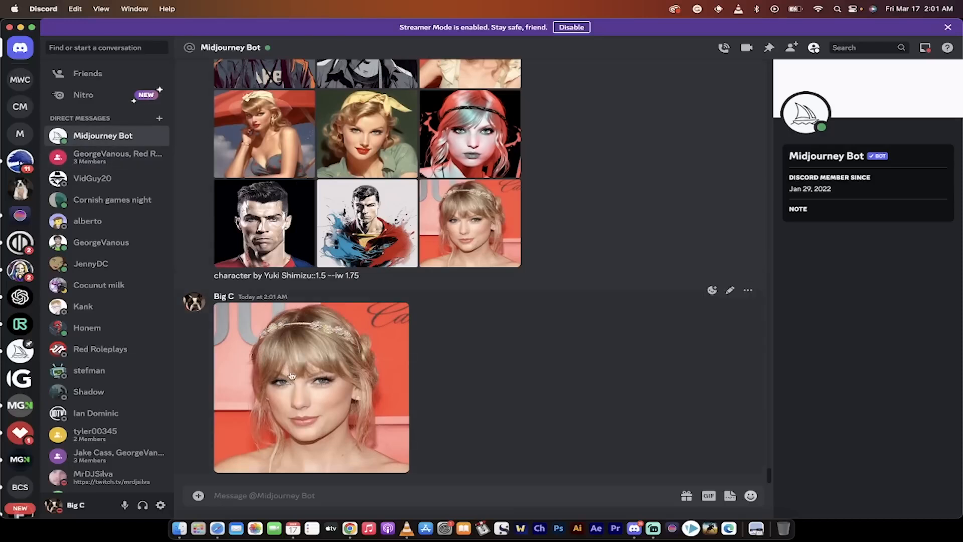
Copy the uploaded portrait's link, post it as a message to Midjourney Bot, and check the linked image enlarged.
right_click(299, 390)
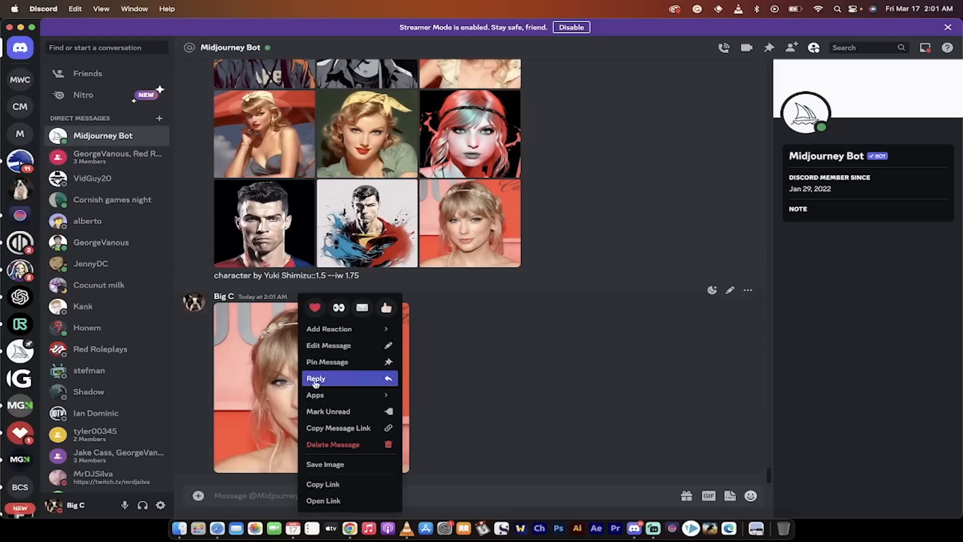
click(324, 484)
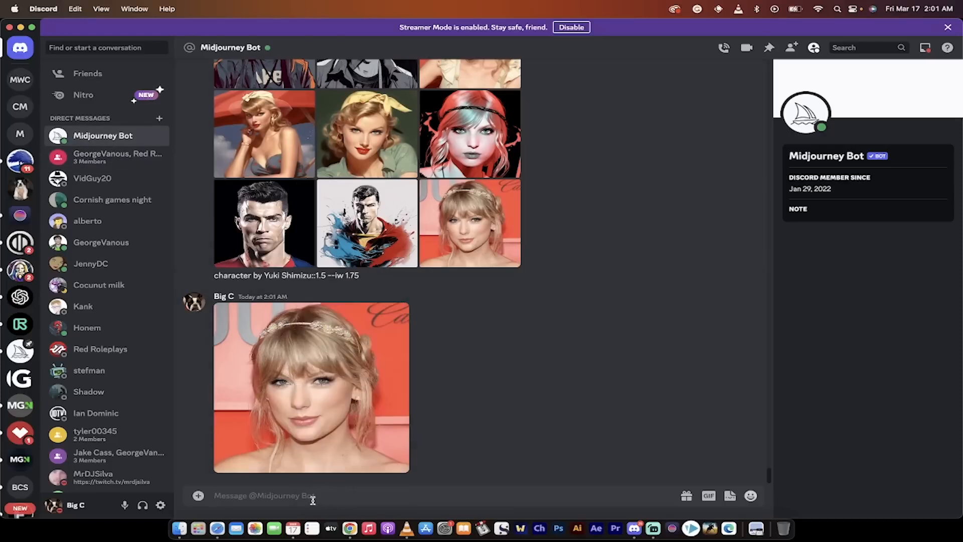
key(super+v)
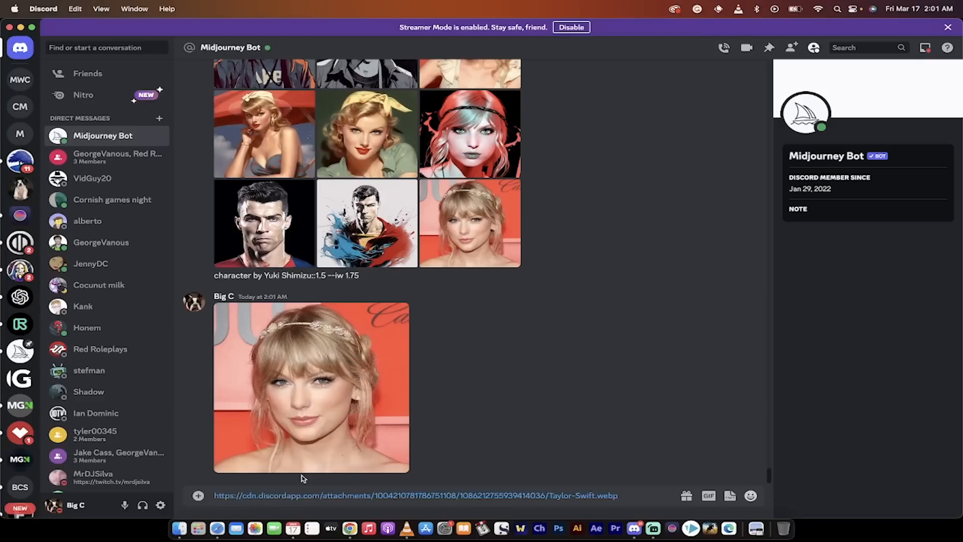
key(Return)
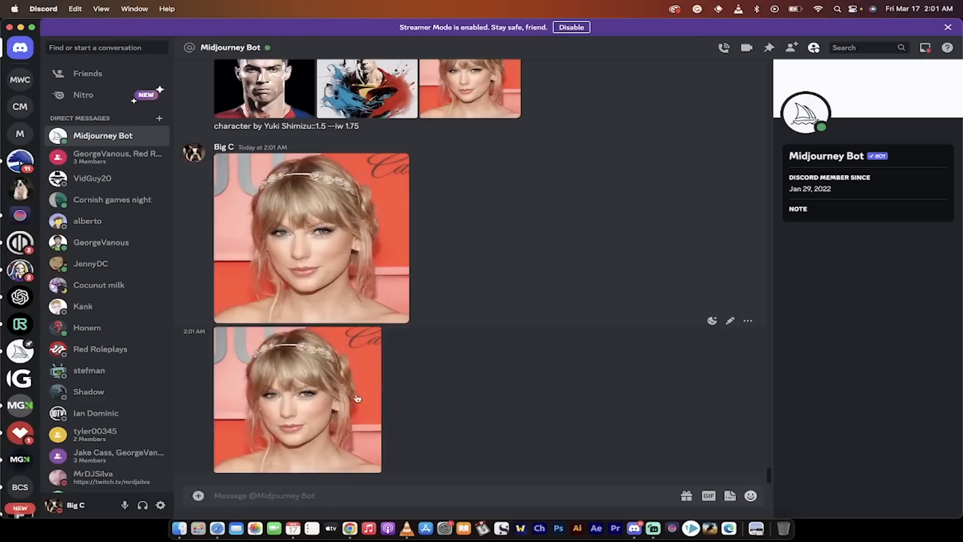
click(323, 360)
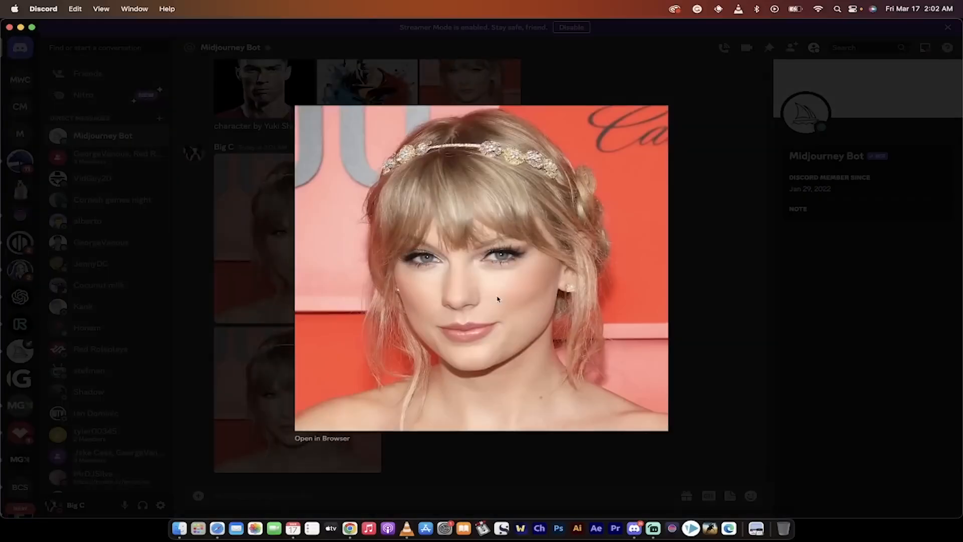
click(685, 316)
click(245, 492)
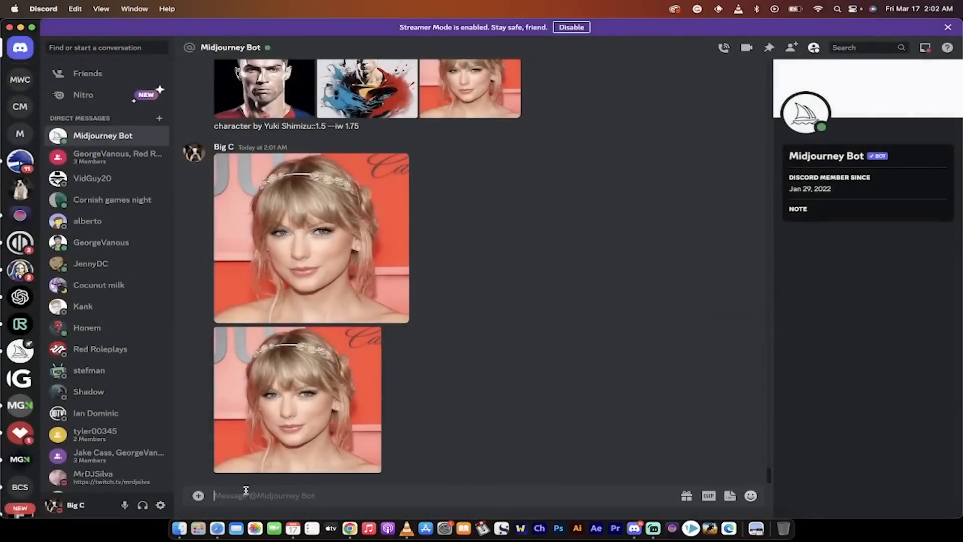
Switch to Chrome and open the V4 Illustrators list from the home page of Andrei Kovalev's Midjourney Styles Library.
click(350, 528)
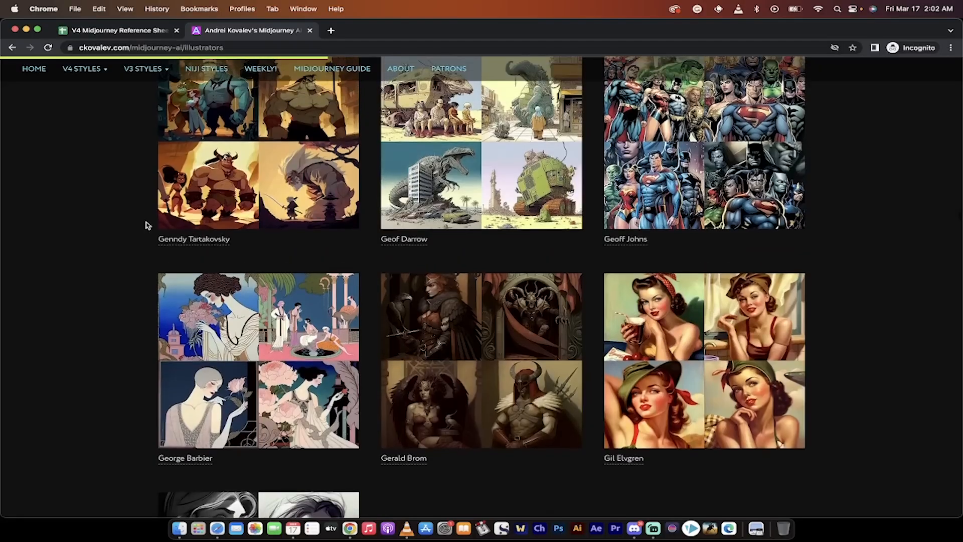
scroll(147, 225, up, 20)
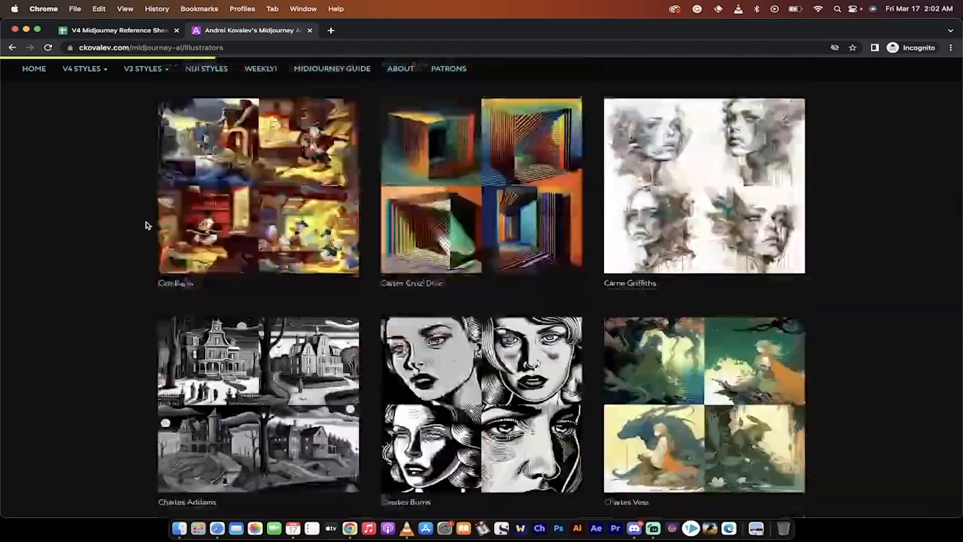
scroll(147, 225, up, 15)
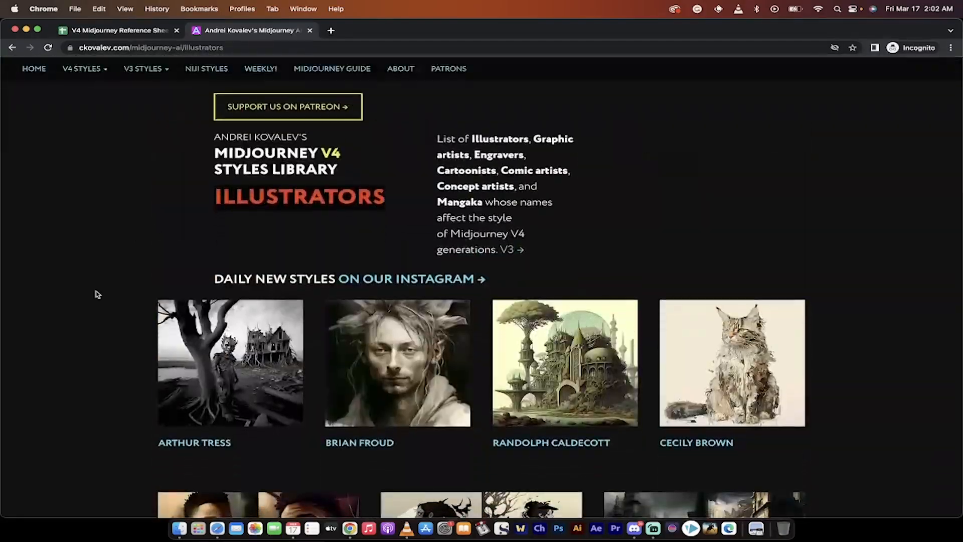
scroll(98, 294, down, 3)
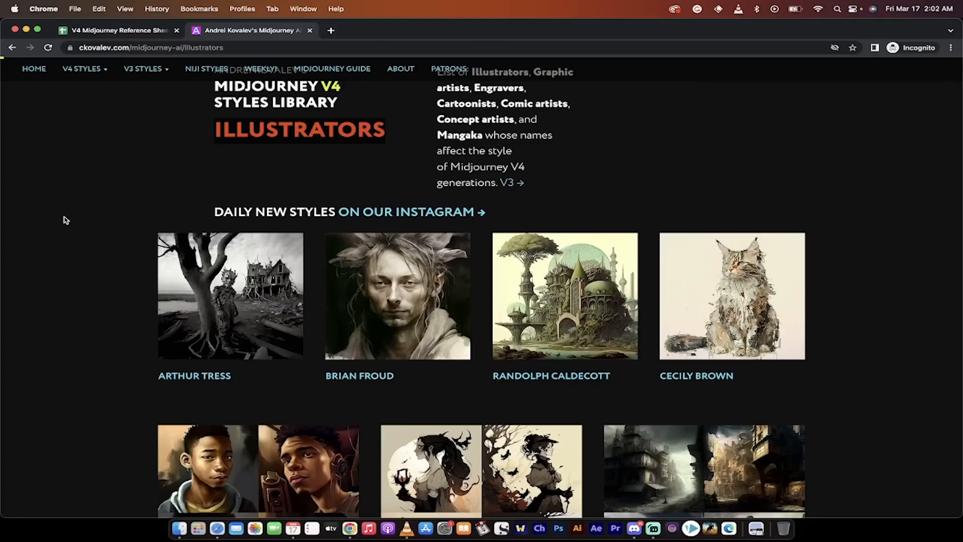
click(32, 70)
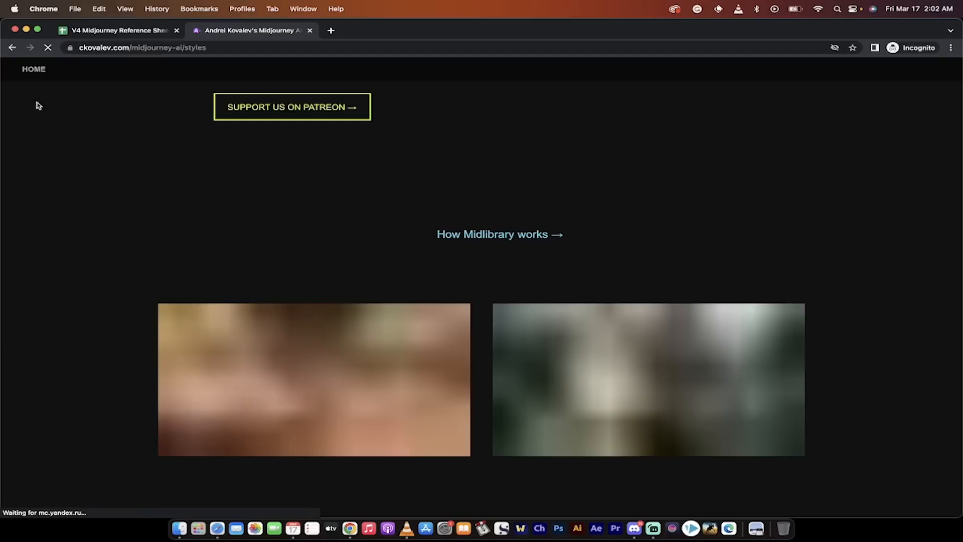
mouse_move(84, 73)
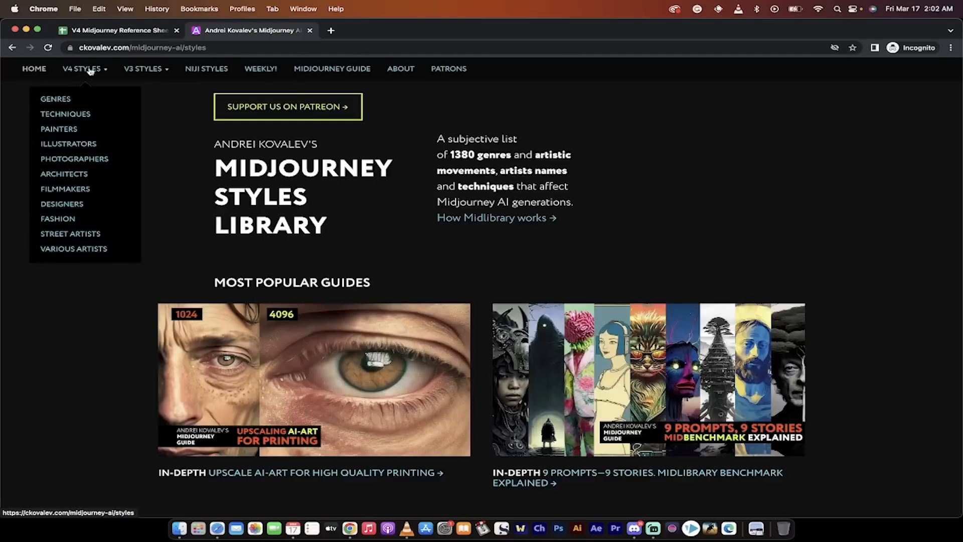
click(67, 145)
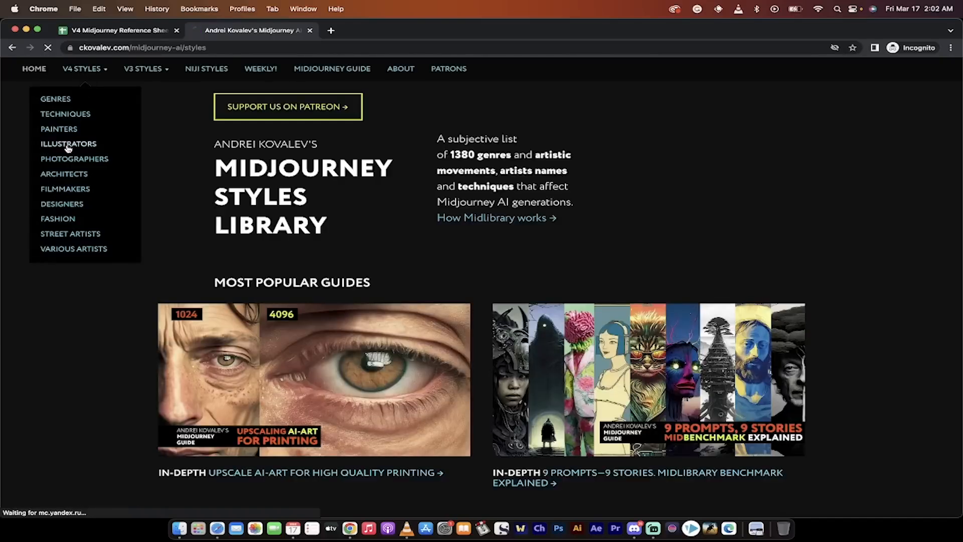
Browse the sample images and artist names in the V4 Illustrators list to compare the available styles.
scroll(89, 258, down, 8)
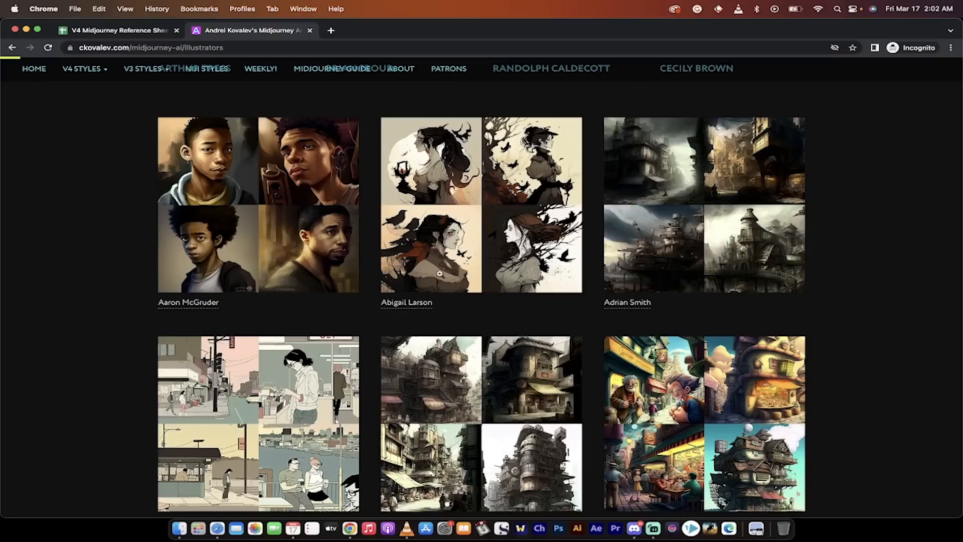
scroll(112, 339, down, 10)
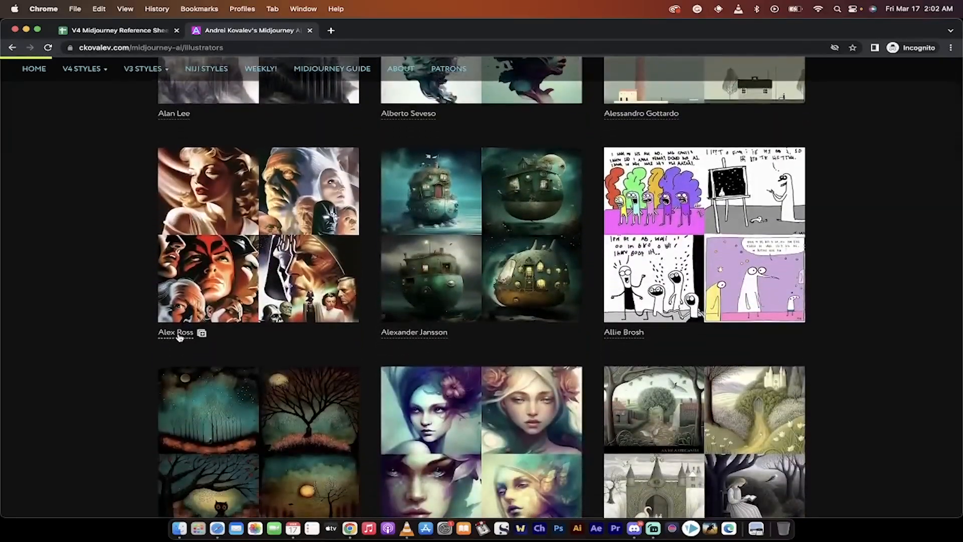
scroll(124, 372, down, 8)
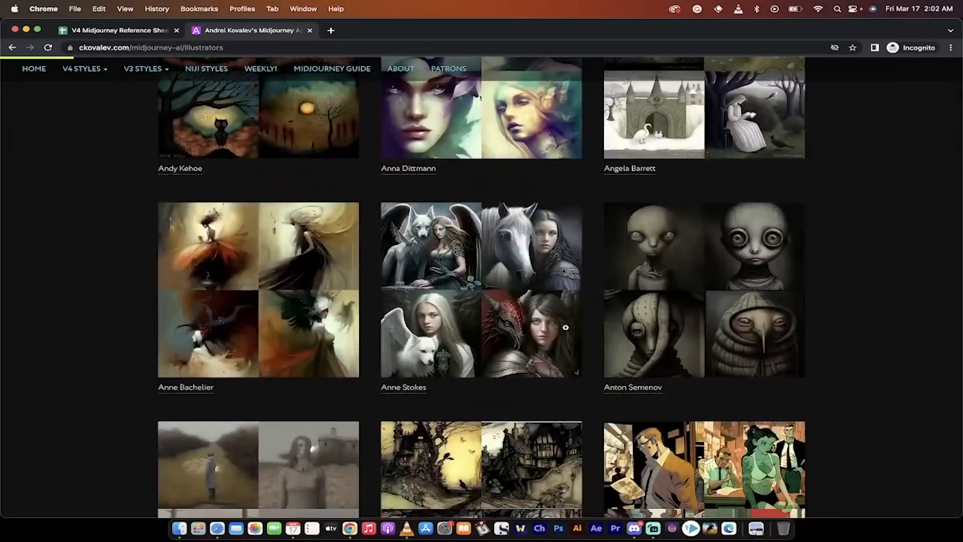
scroll(565, 327, down, 8)
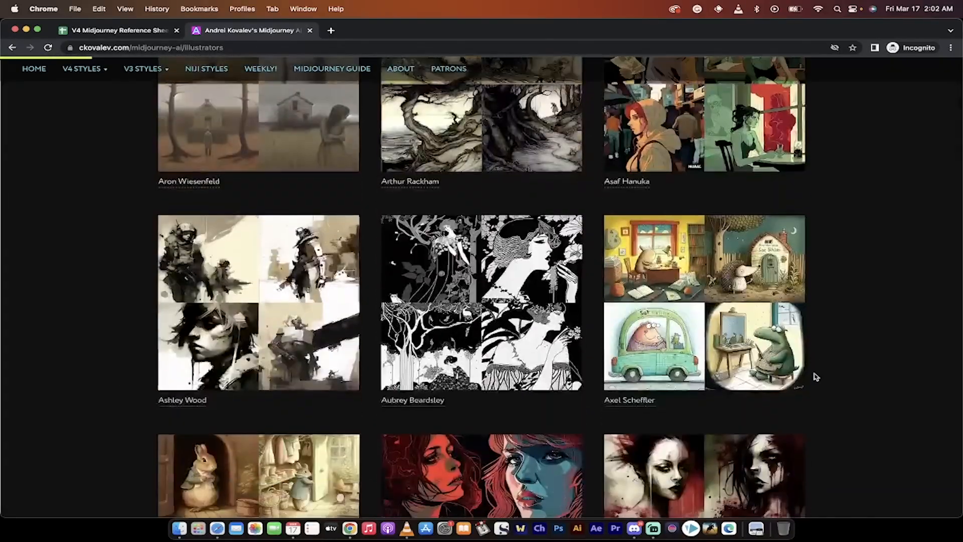
scroll(815, 377, down, 4)
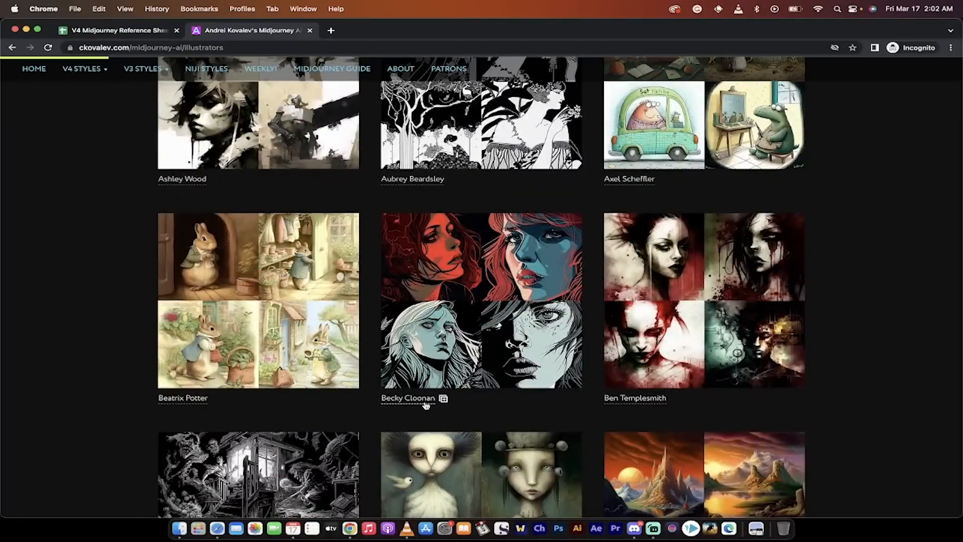
scroll(466, 383, down, 8)
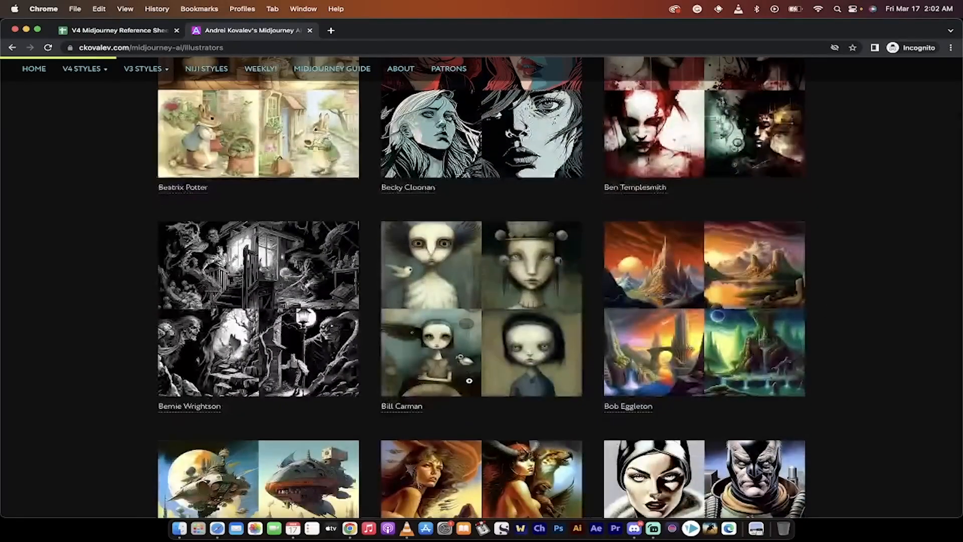
scroll(502, 372, down, 1)
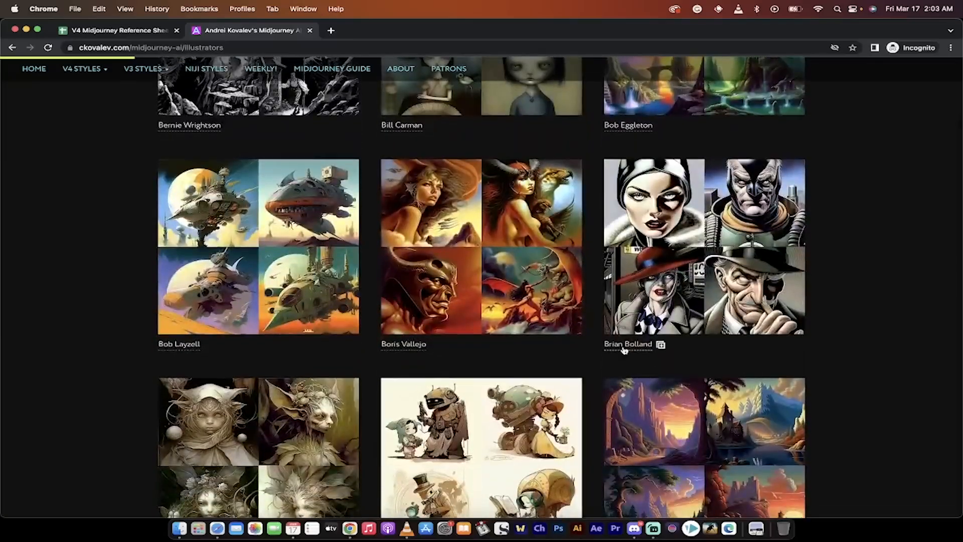
scroll(665, 339, down, 10)
scroll(623, 348, down, 9)
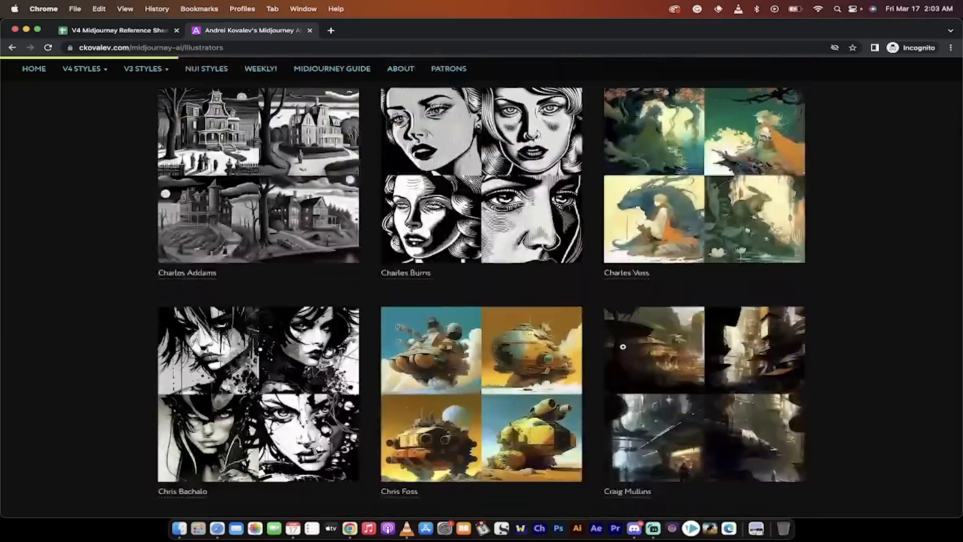
scroll(623, 348, up, 20)
scroll(623, 348, up, 20)
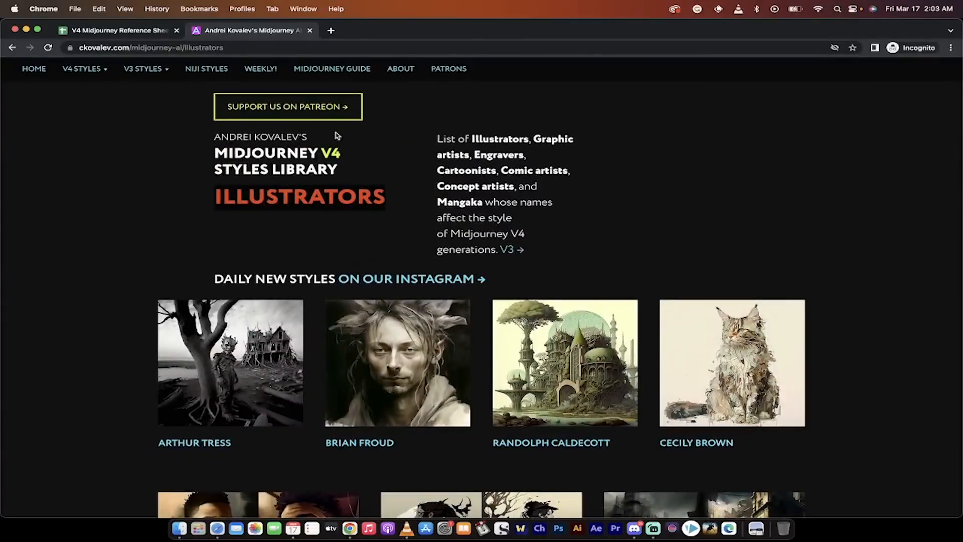
Open the V4 Midjourney Reference Sheets spreadsheet and examine the artists and sample prompts on the Cartoons, Comics sheet.
click(121, 32)
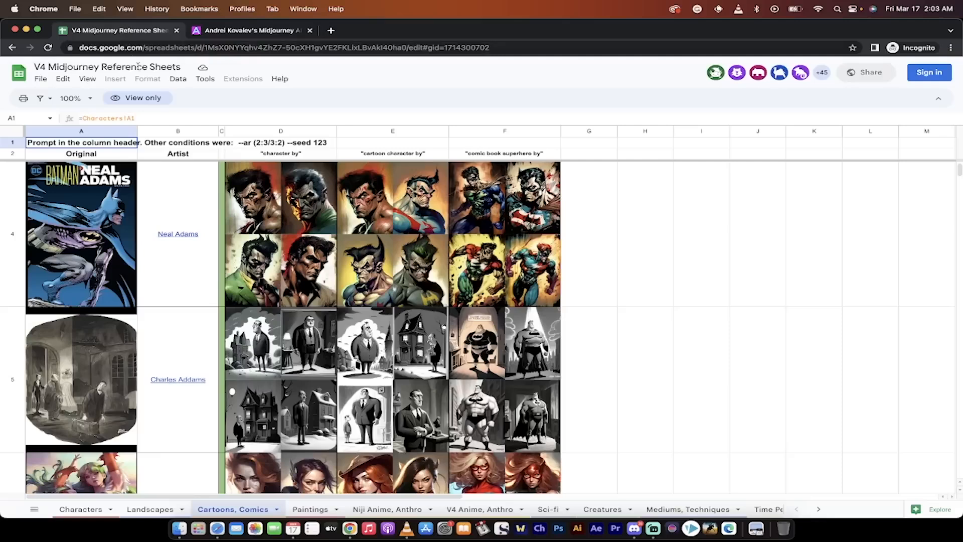
scroll(138, 354, up, 3)
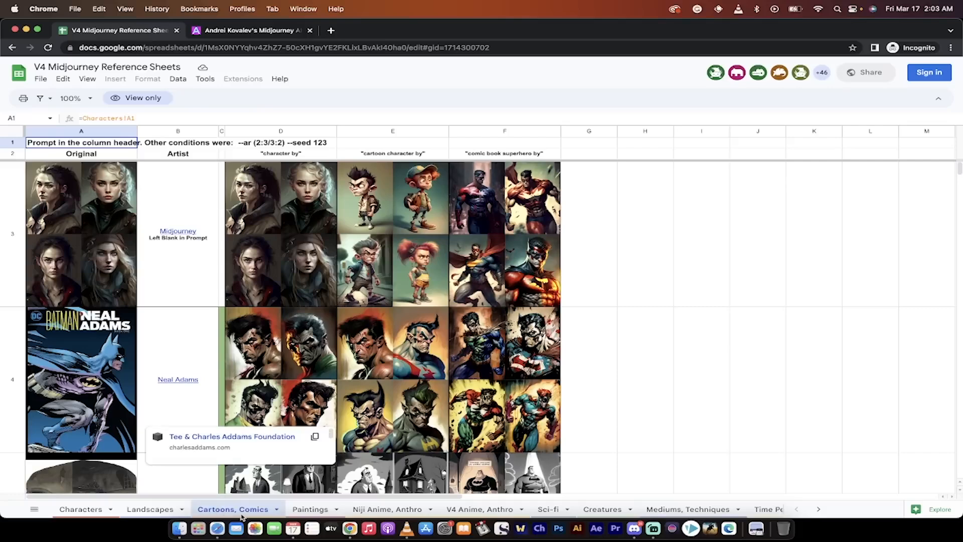
scroll(241, 360, down, 15)
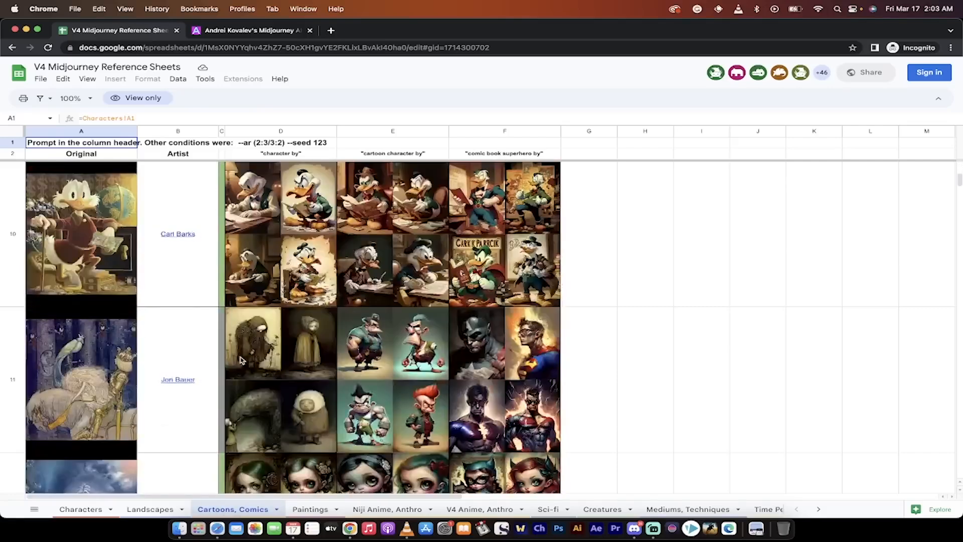
scroll(239, 360, up, 10)
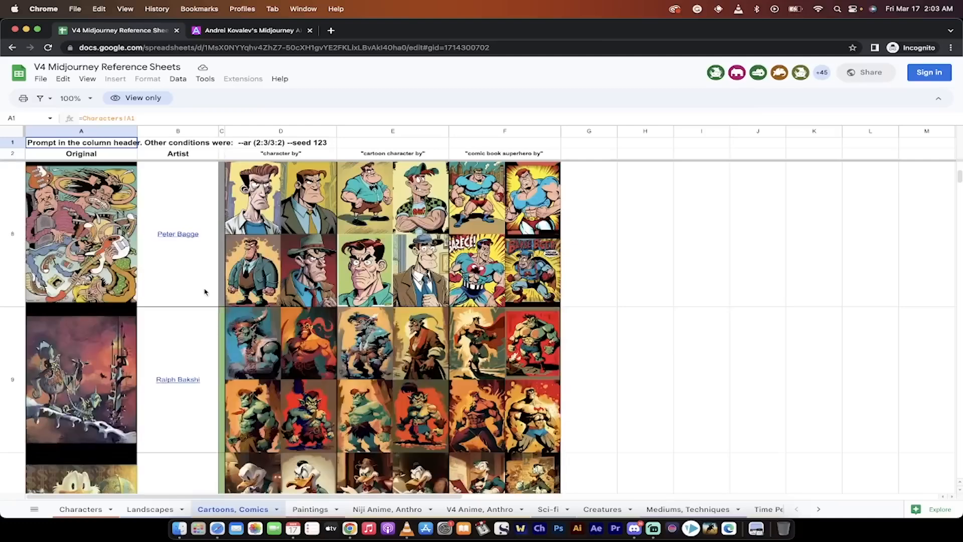
scroll(189, 288, down, 3)
scroll(189, 291, down, 3)
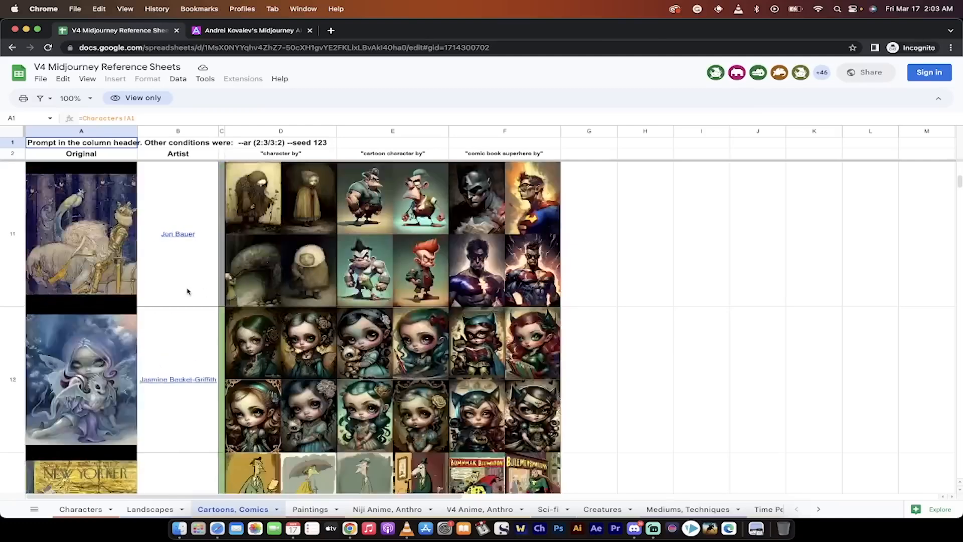
scroll(187, 279, up, 3)
scroll(181, 353, down, 5)
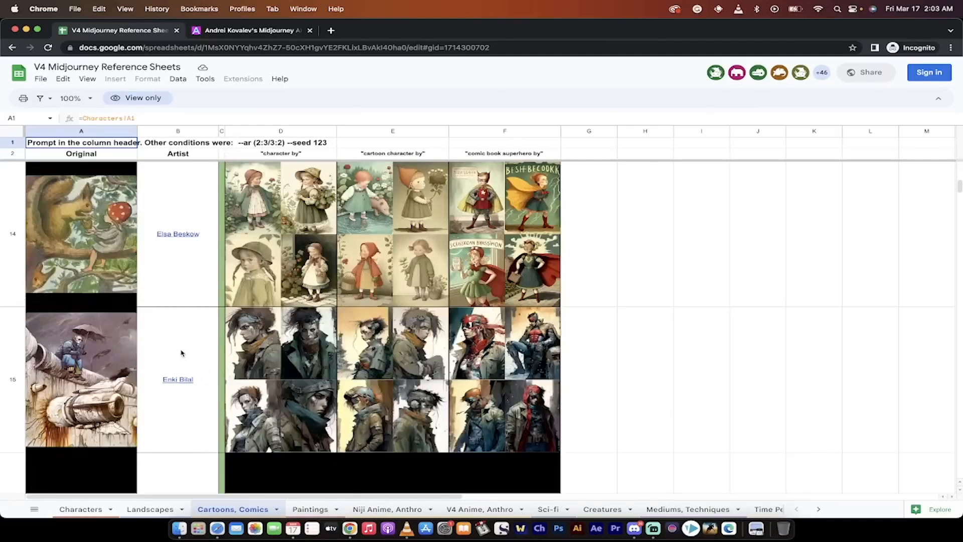
scroll(182, 353, up, 10)
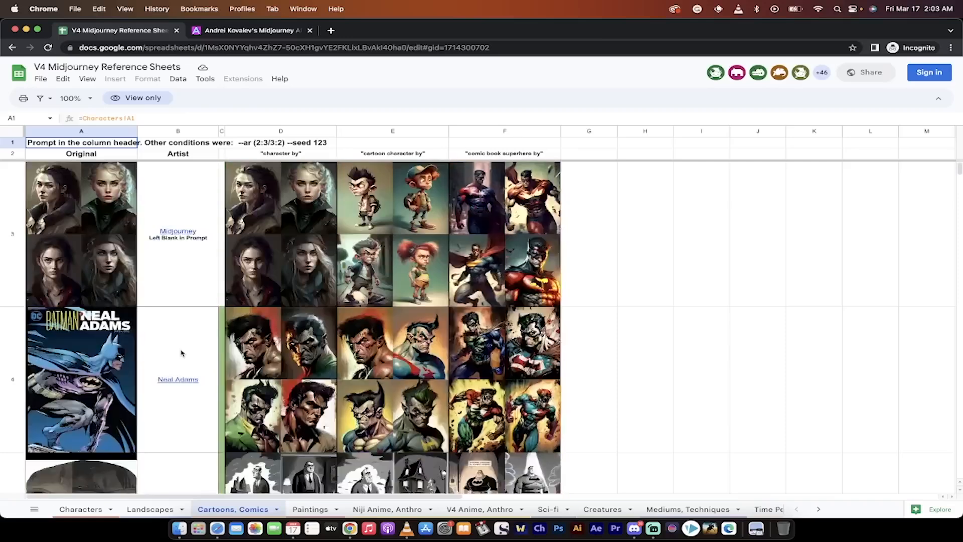
scroll(181, 352, right, 3)
scroll(182, 353, left, 3)
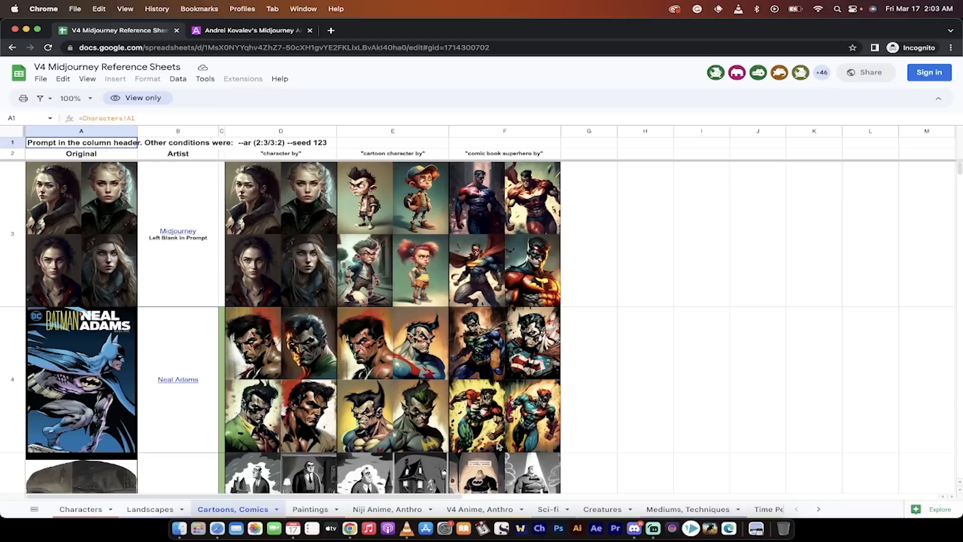
Switch to Discord and copy the link of the lower portrait in the Midjourney Bot conversation.
click(635, 528)
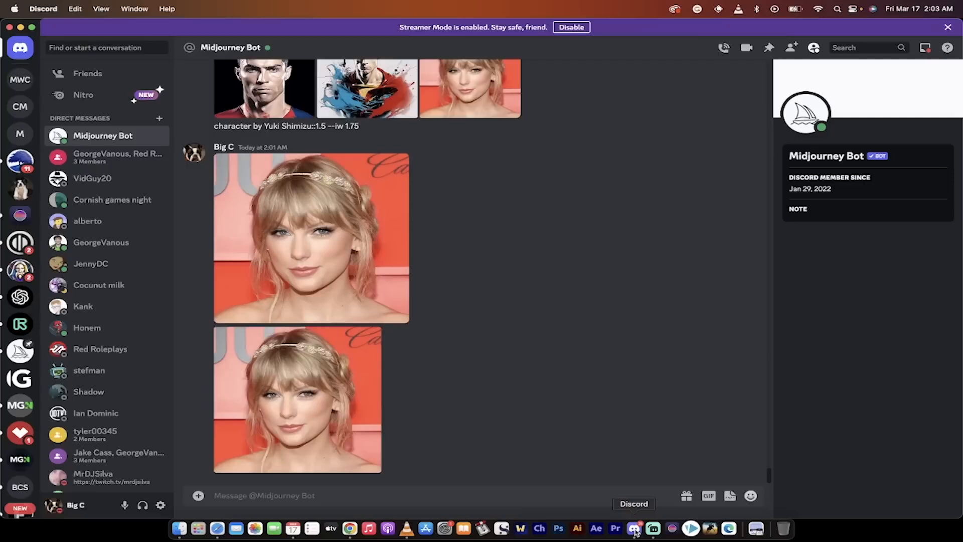
right_click(330, 392)
click(360, 484)
Start an /imagine prompt with the copied Taylor-Swift.webp link followed by "character by".
click(360, 495)
text(/imagine)
key(Return)
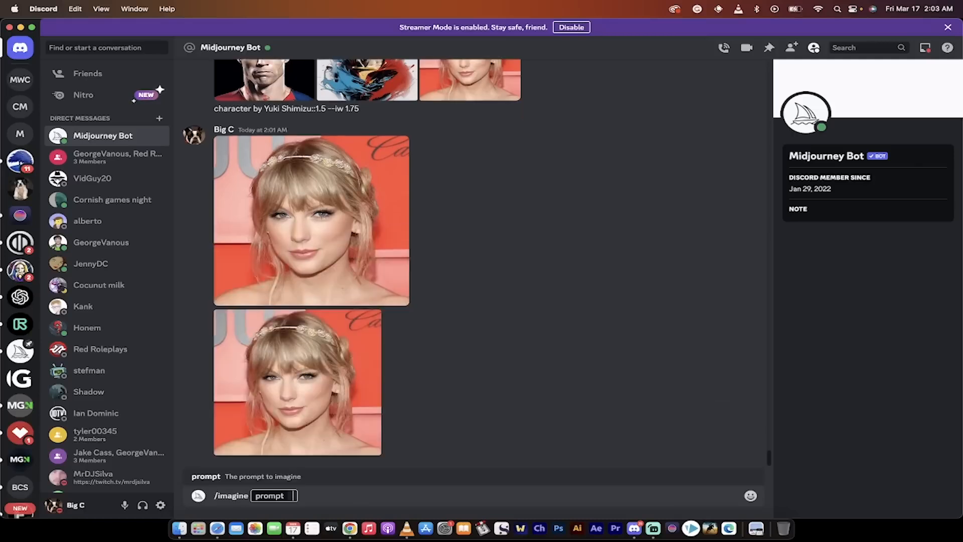
key(super+v)
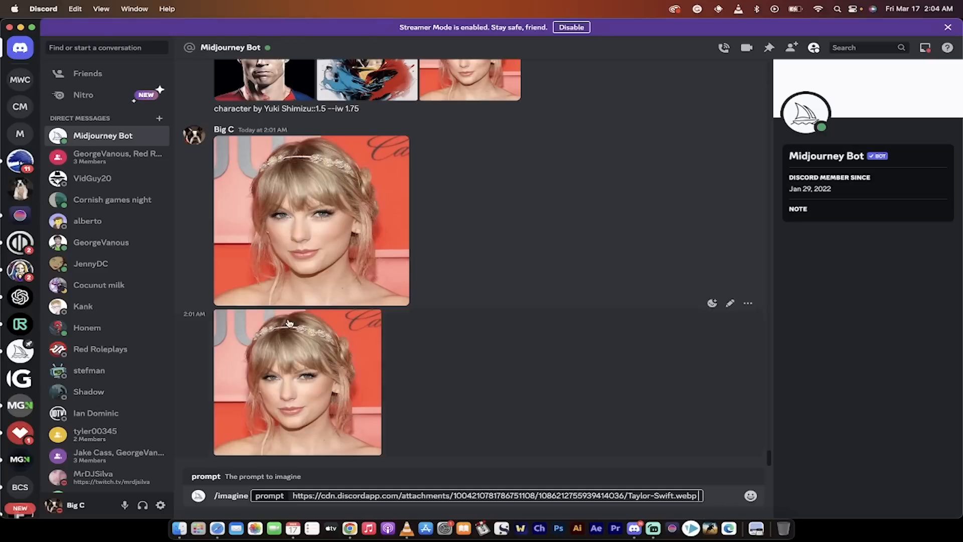
text(character by)
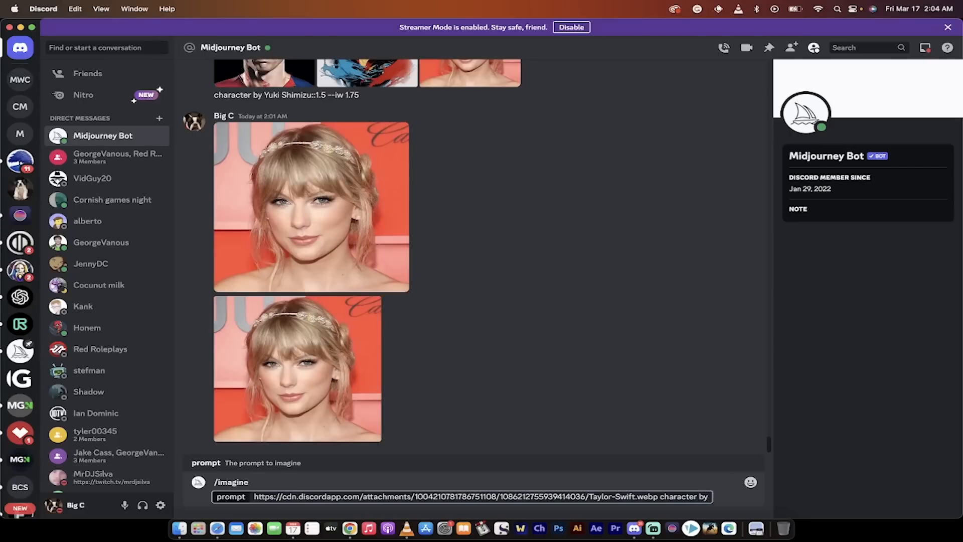
Switch to Chrome and copy the Gil Elvgren style text from the V4 Illustrators list.
click(350, 528)
scroll(182, 273, down, 20)
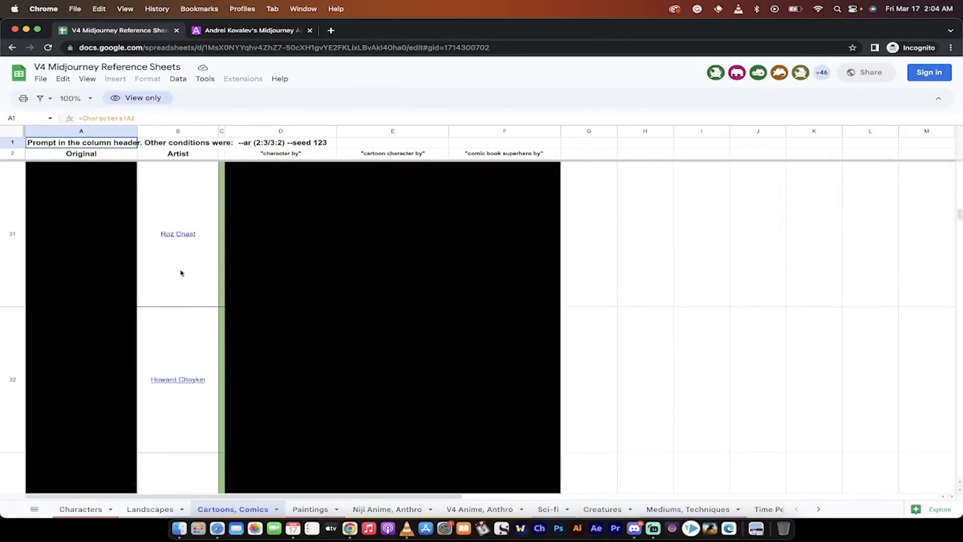
click(251, 30)
scroll(316, 284, down, 10)
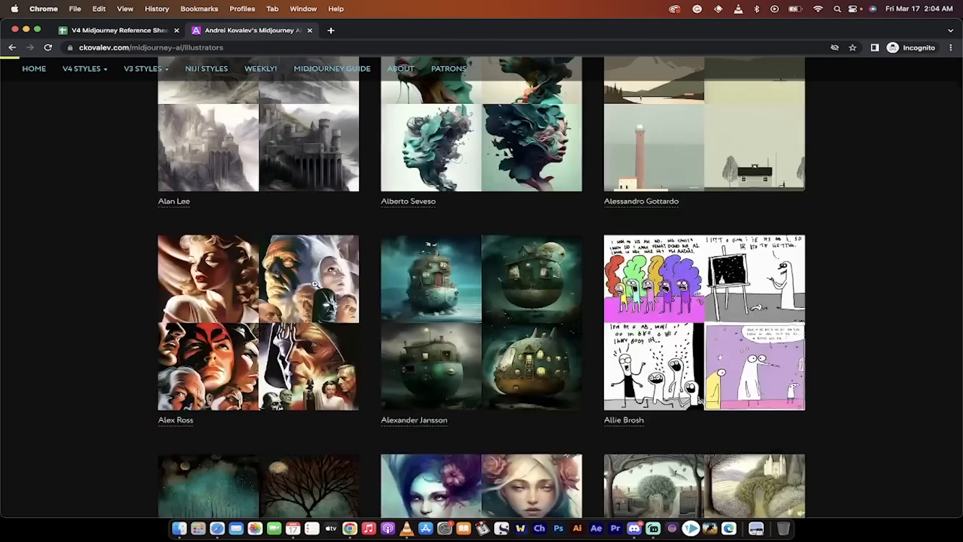
scroll(495, 342, down, 20)
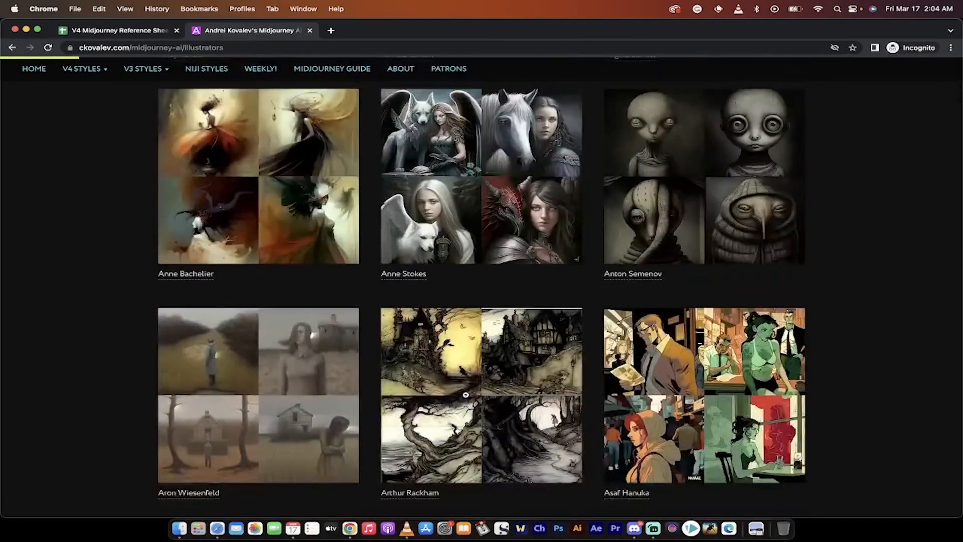
scroll(466, 395, down, 20)
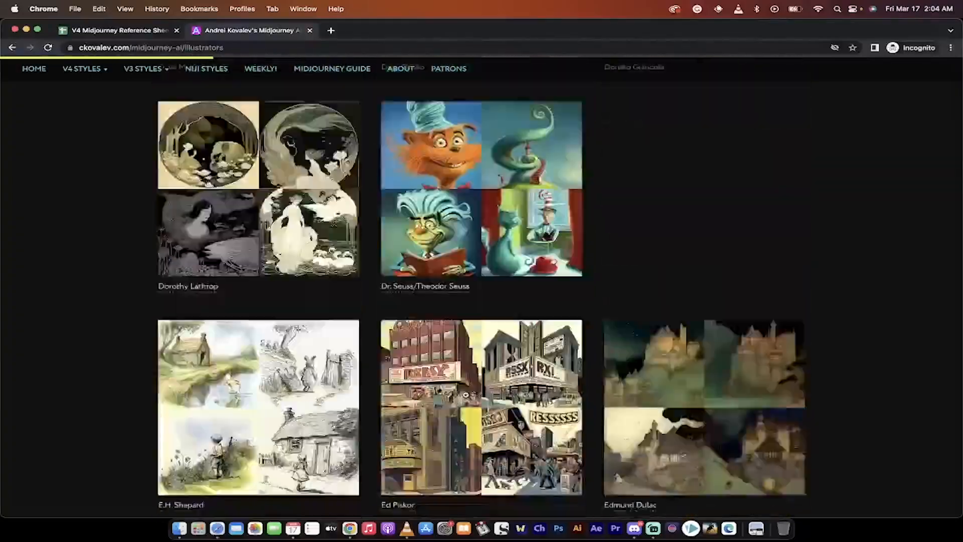
scroll(466, 395, down, 20)
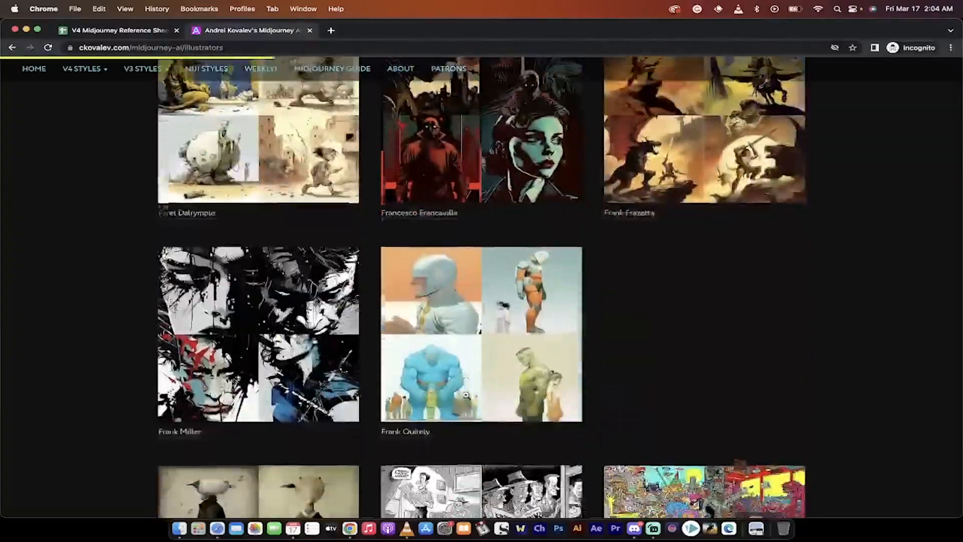
scroll(466, 398, down, 10)
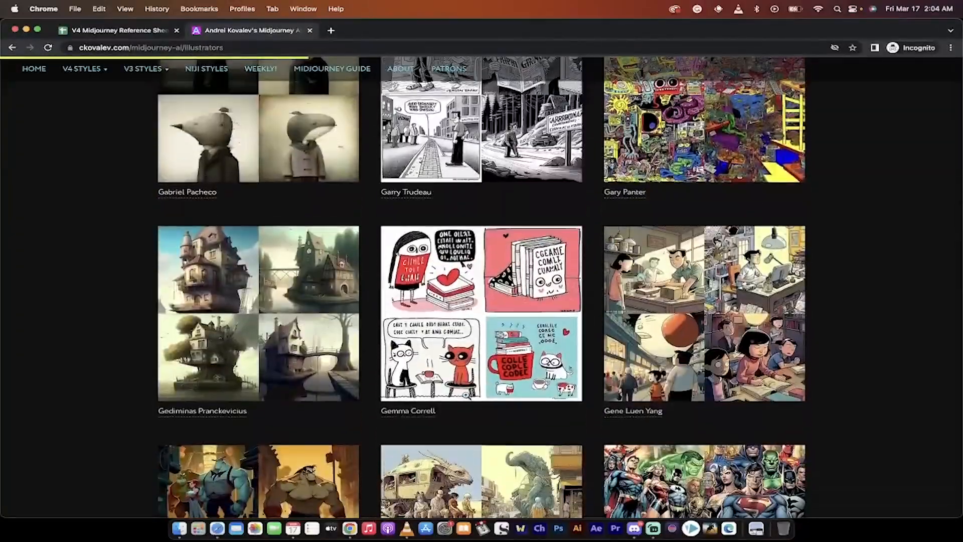
scroll(658, 396, down, 4)
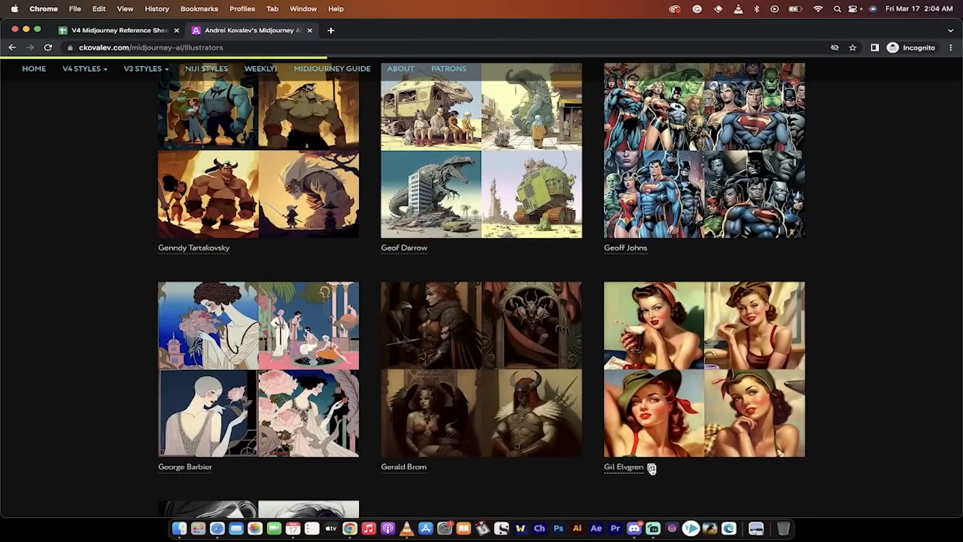
click(651, 468)
Return to Discord, paste the Gil Elvgren style text into the prompt, and remove the duplicate "by".
key(super+Tab)
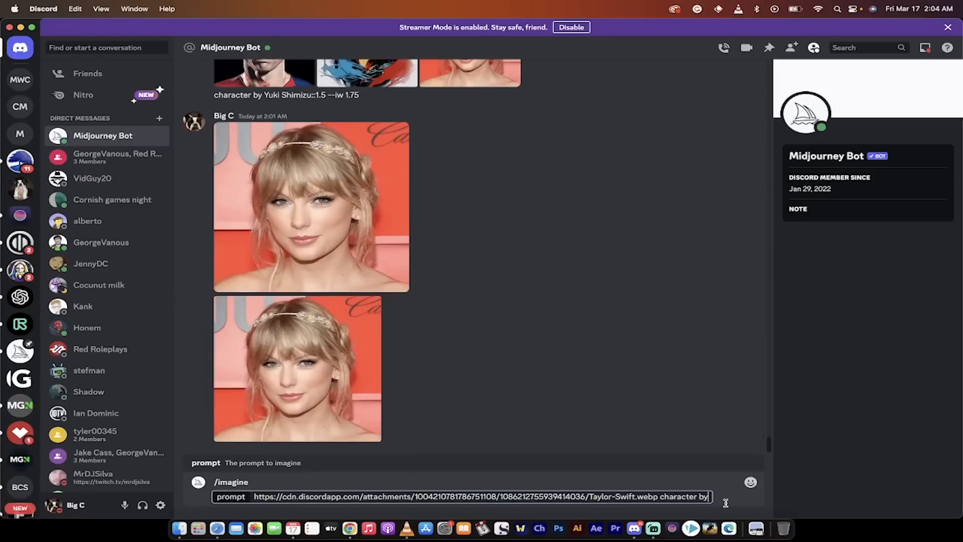
key(super+v)
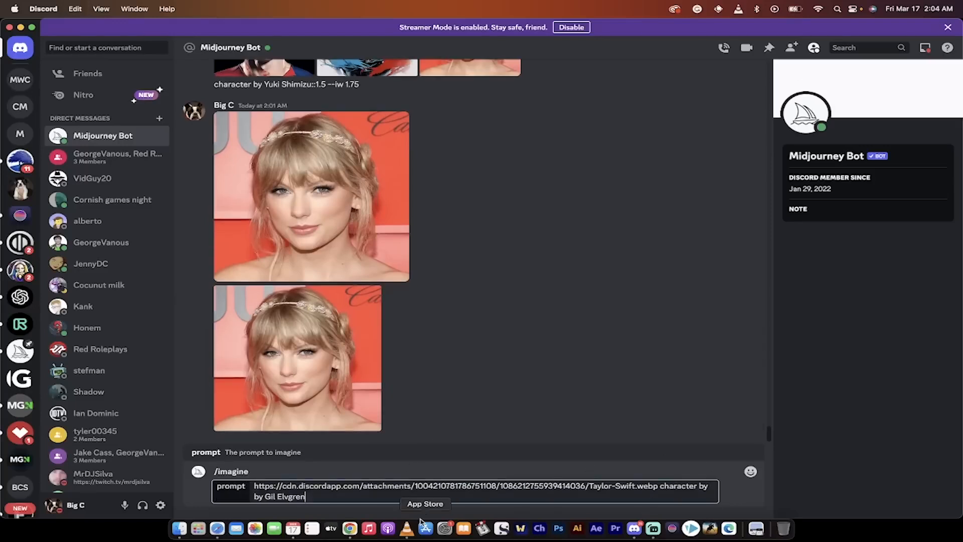
drag(698, 485, 708, 483)
key(BackSpace)
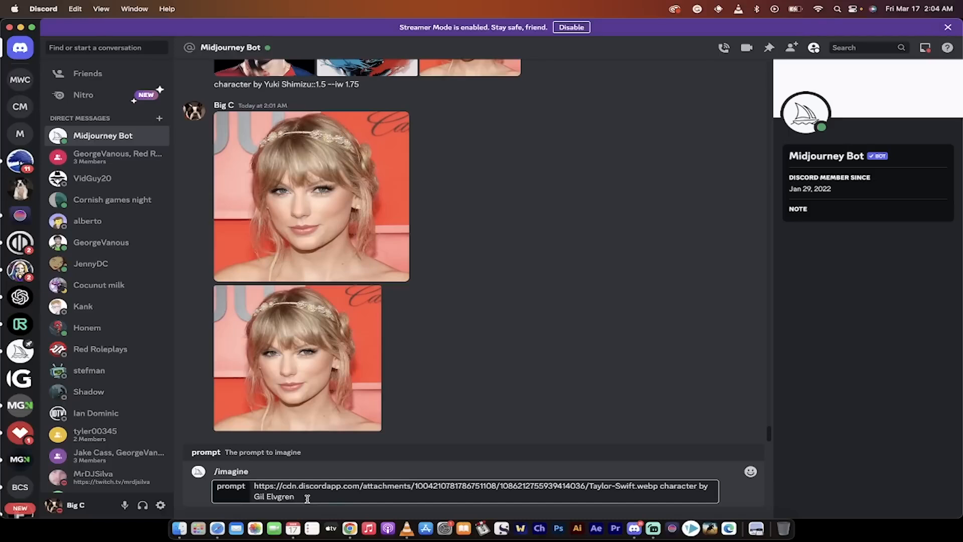
Complete the prompt with the style weight ::1 and the image weight --iw 2.0, and submit it.
text(::)
text(--iw)
text(2.0)
key(Return)
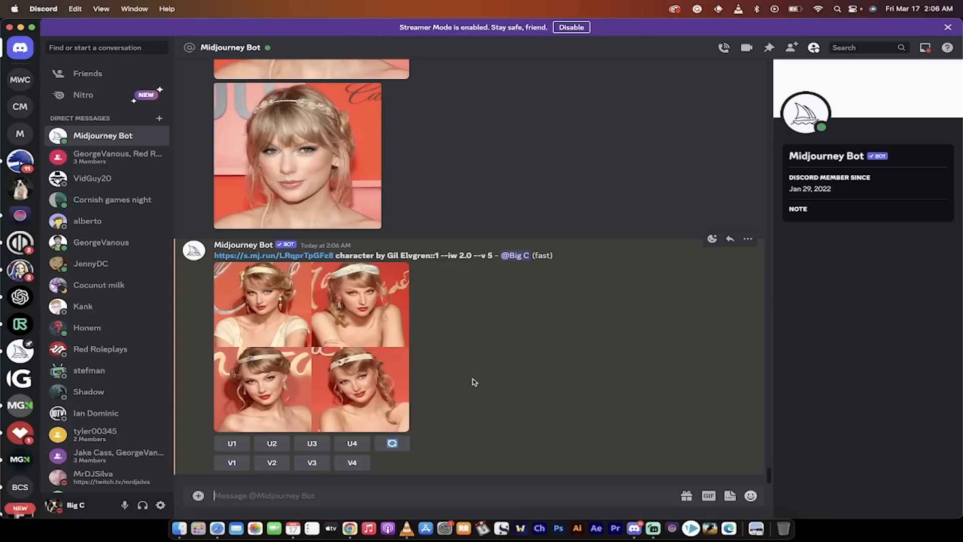
Check the generated four-portrait grid enlarged, and upscale its third image.
click(371, 365)
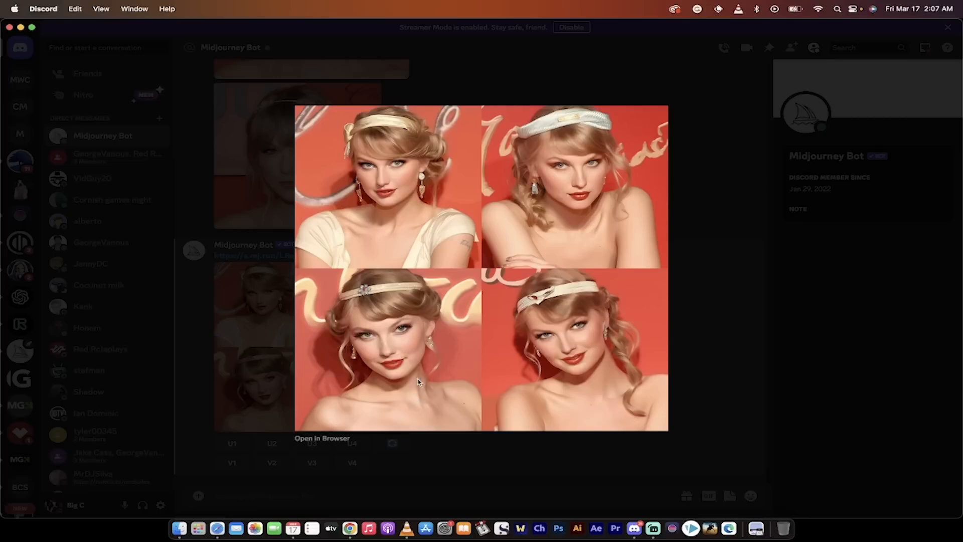
click(447, 450)
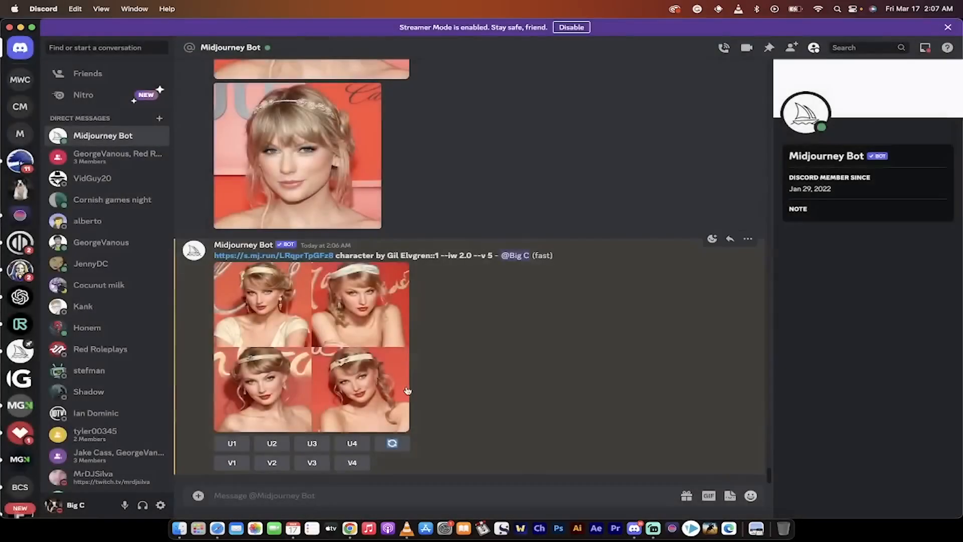
click(312, 443)
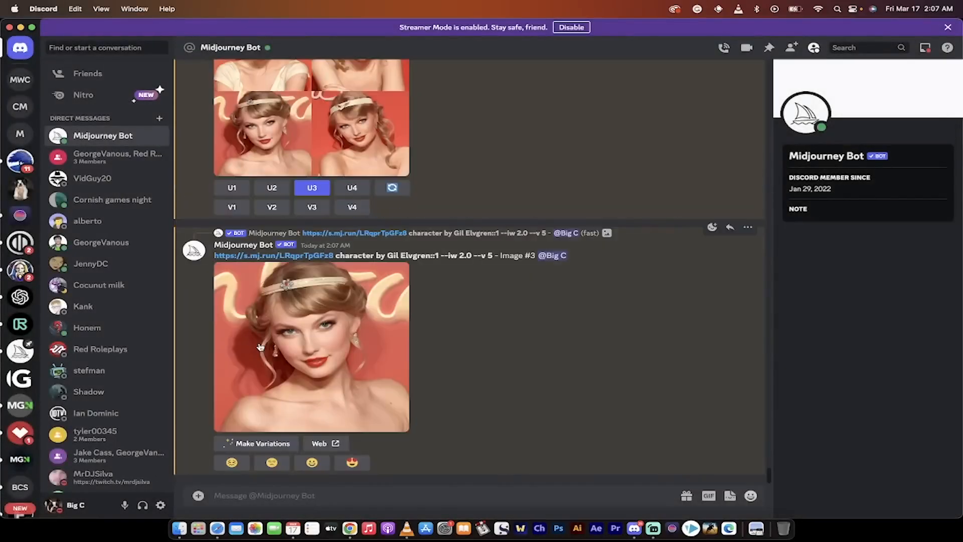
Start a remixed variation of the third image in the Gil Elvgren four-portrait grid.
right_click(308, 350)
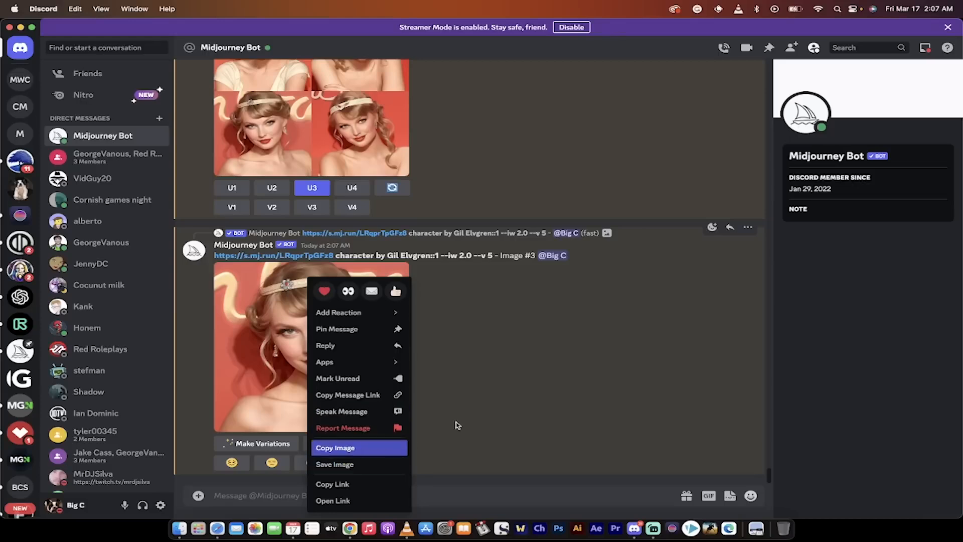
click(504, 378)
scroll(504, 379, up, 2)
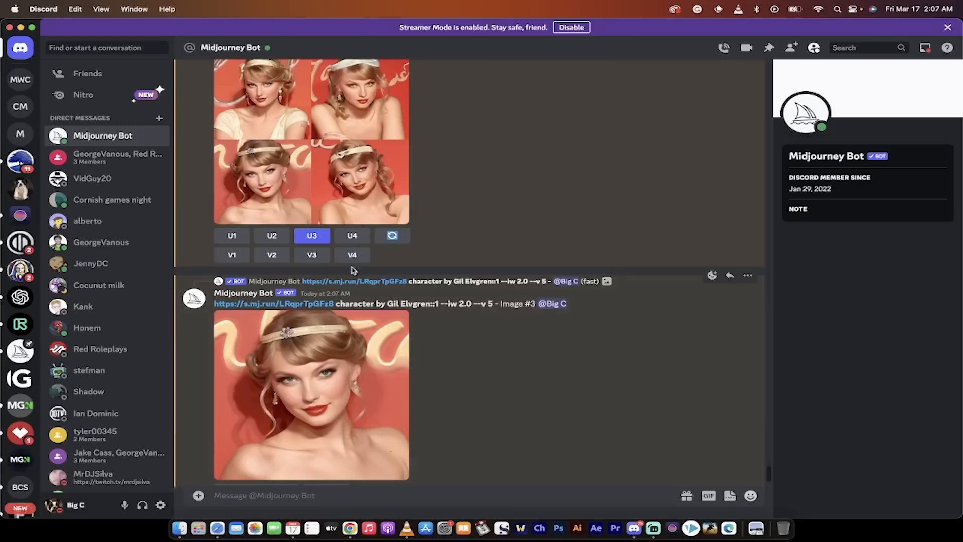
scroll(289, 202, up, 1)
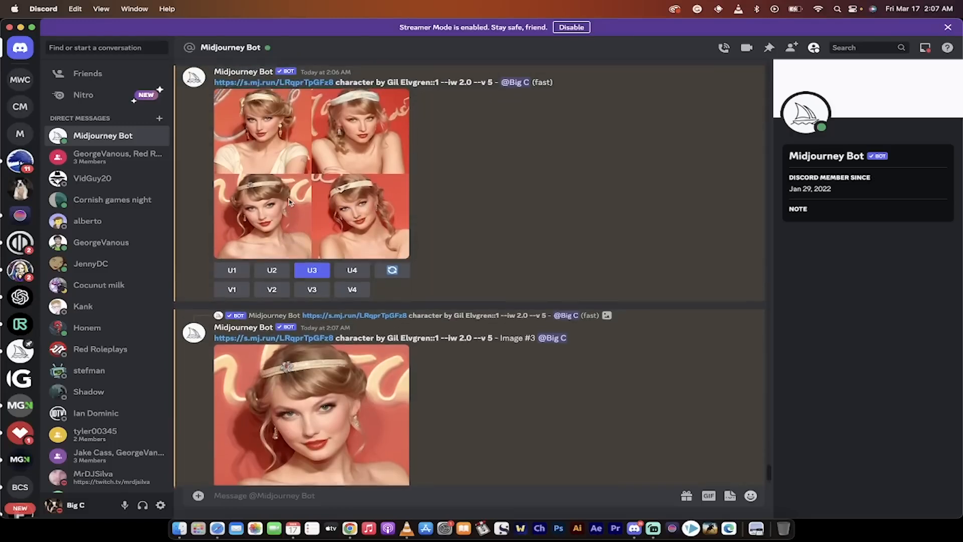
click(312, 289)
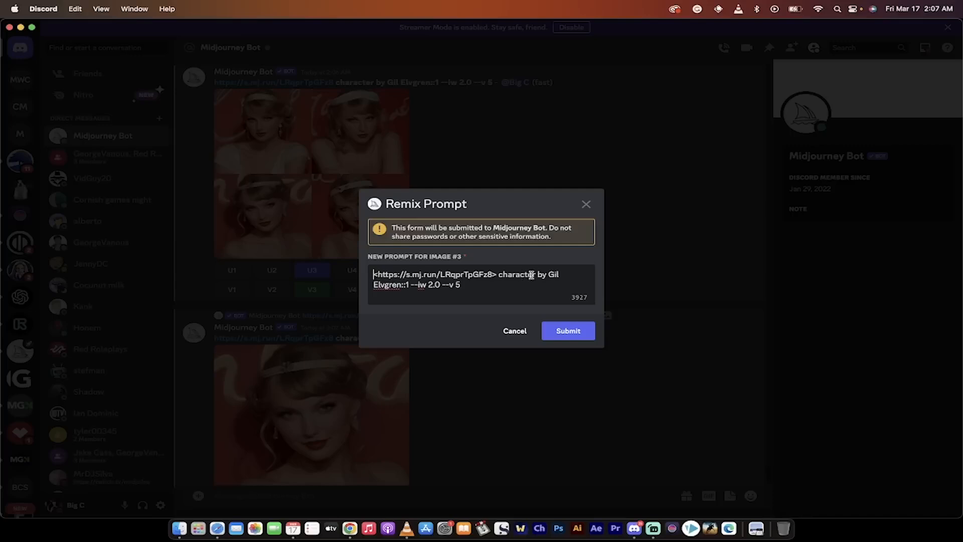
Set the remix prompt's style weight to ::1.5 and its image weight to --iw 1.0, and submit it.
click(409, 290)
text(.5)
drag(435, 286, 439, 285)
text(1)
click(471, 286)
click(564, 329)
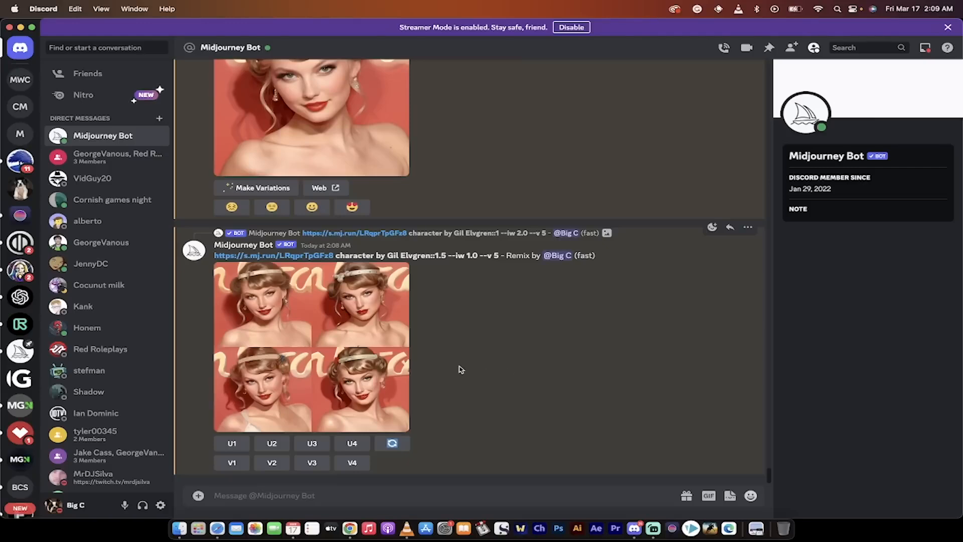
Check the remixed four-portrait grid enlarged, and upscale its second image.
click(359, 332)
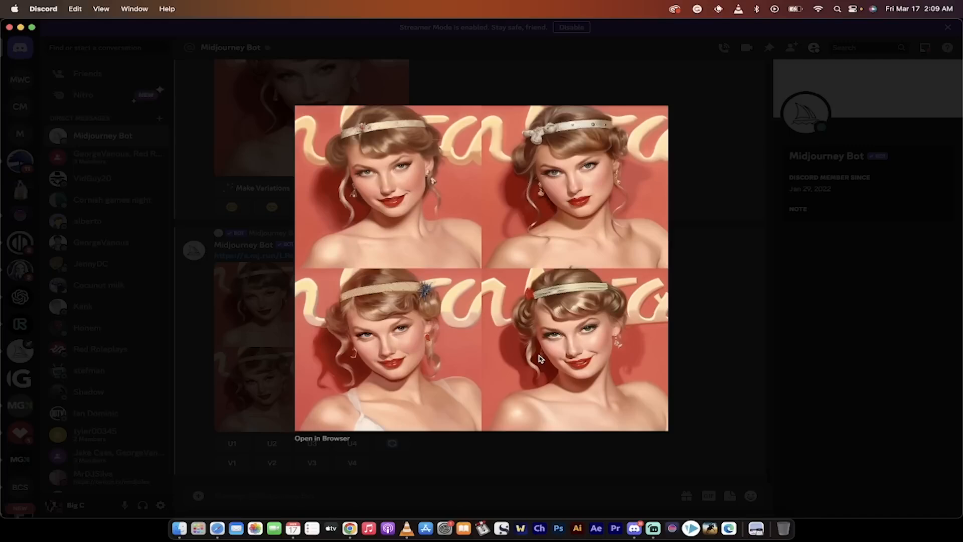
click(699, 344)
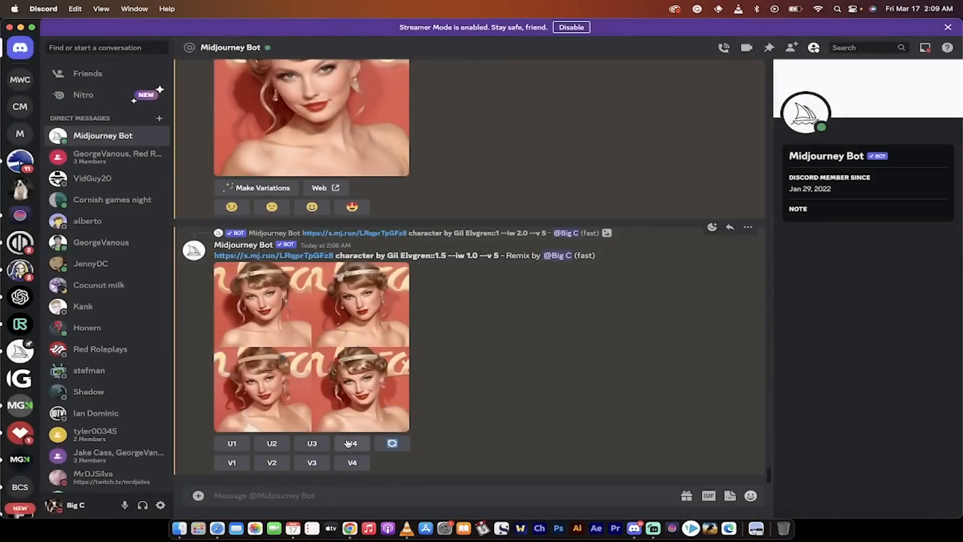
click(374, 376)
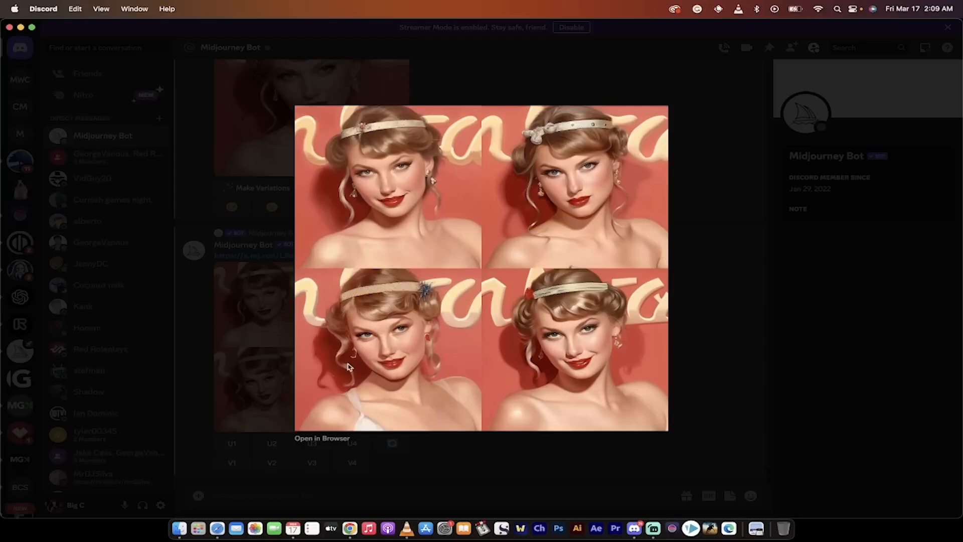
click(710, 363)
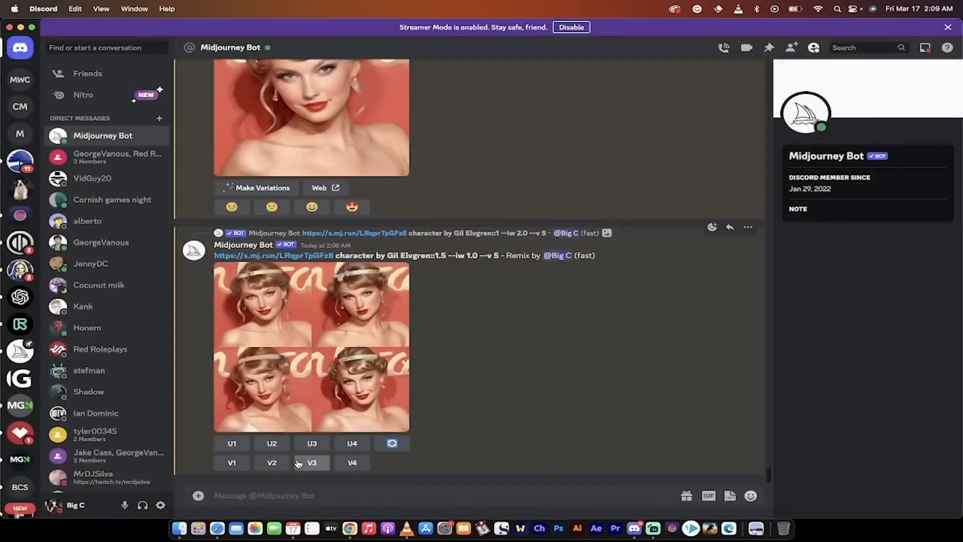
click(272, 448)
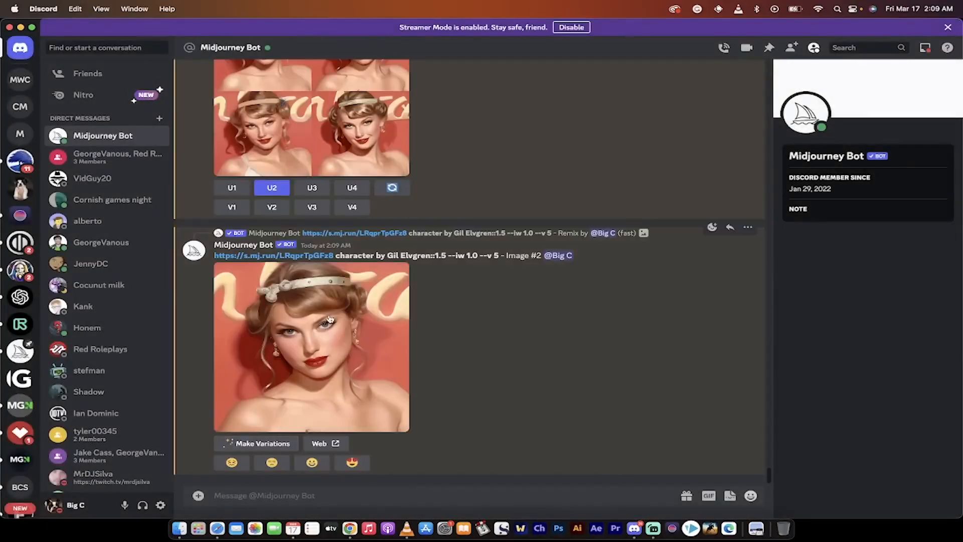
Try to remix the grid's second image with the style weight ::.5 and the image weight --iw 2.0.
click(275, 210)
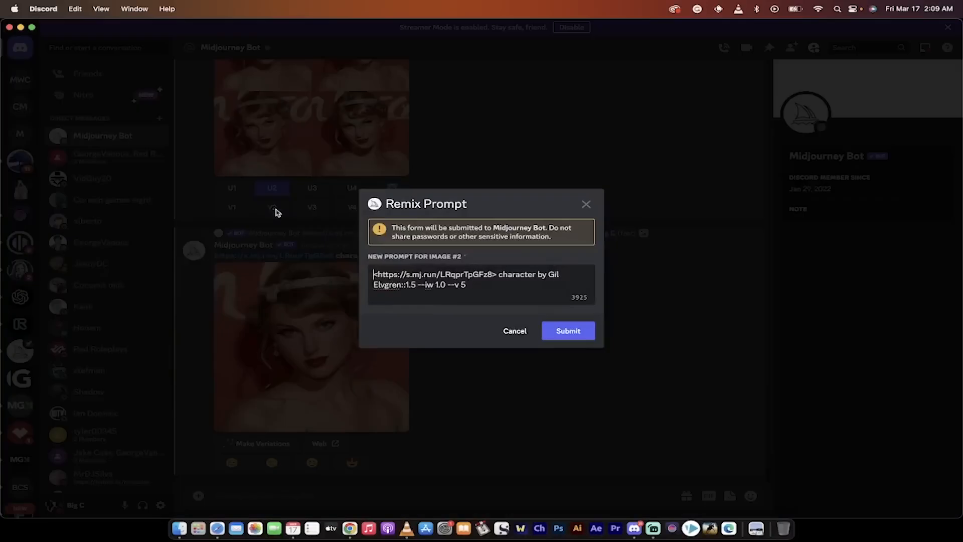
drag(417, 284, 411, 285)
key(BackSpace)
key(BackSpace)
key(BackSpace)
text(.5)
drag(445, 285, 436, 285)
key(BackSpace)
key(BackSpace)
text(2.0)
click(564, 333)
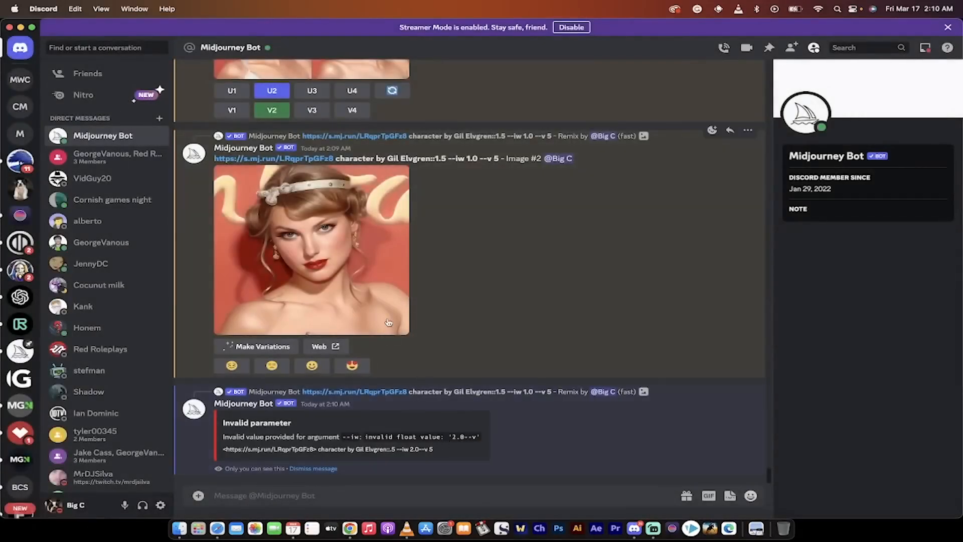
Start a variation of the upscaled portrait, and switch to Chrome to copy the Glen Keane style text from the illustrators list.
click(271, 347)
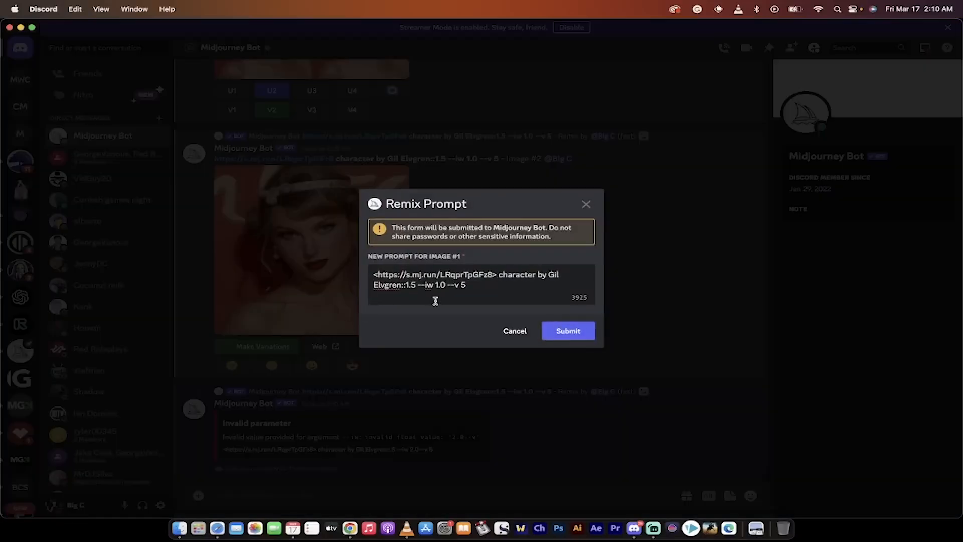
click(349, 528)
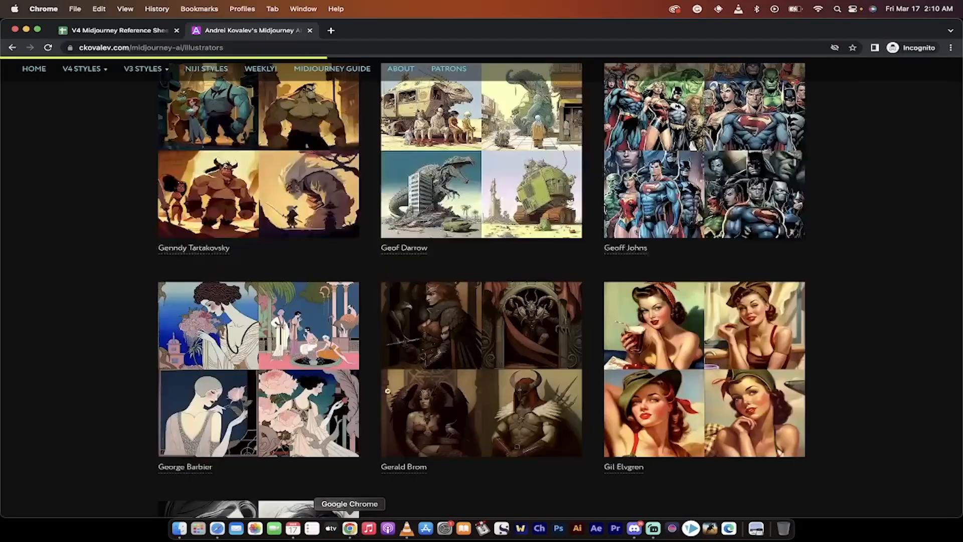
scroll(572, 301, down, 15)
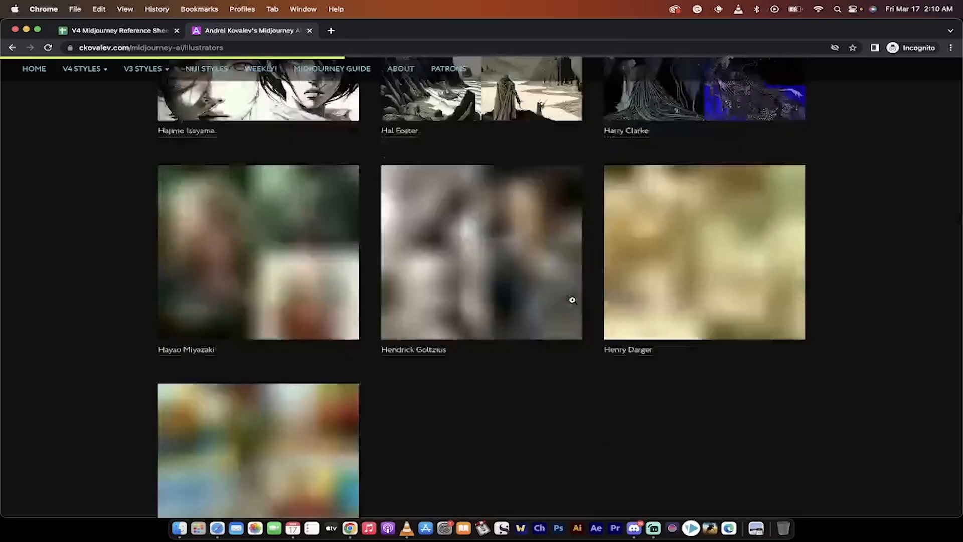
scroll(574, 302, up, 9)
scroll(575, 303, down, 1)
mouse_move(202, 349)
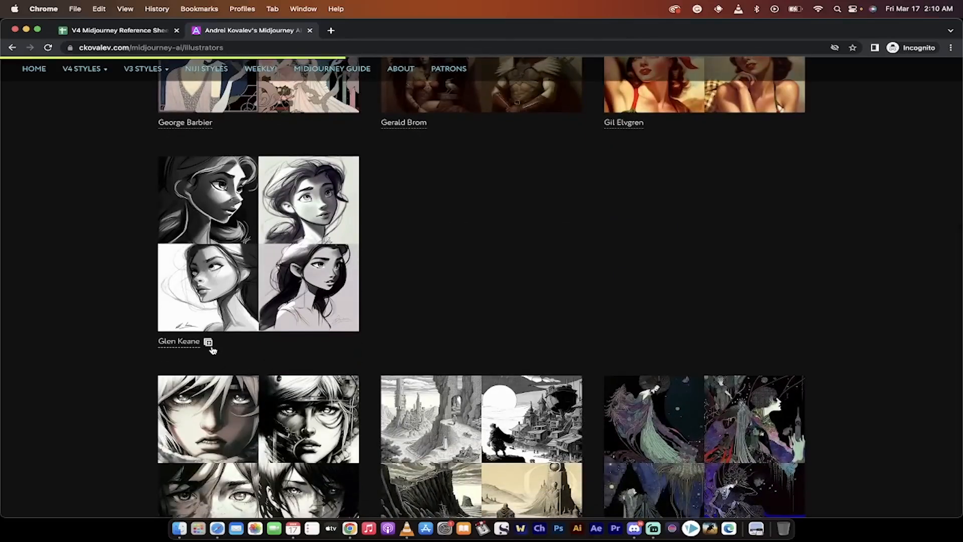
click(208, 344)
Return to Discord, replace "by Gil Elvgren" in the remix prompt with the copied "by Glen Keane", and submit it.
click(639, 528)
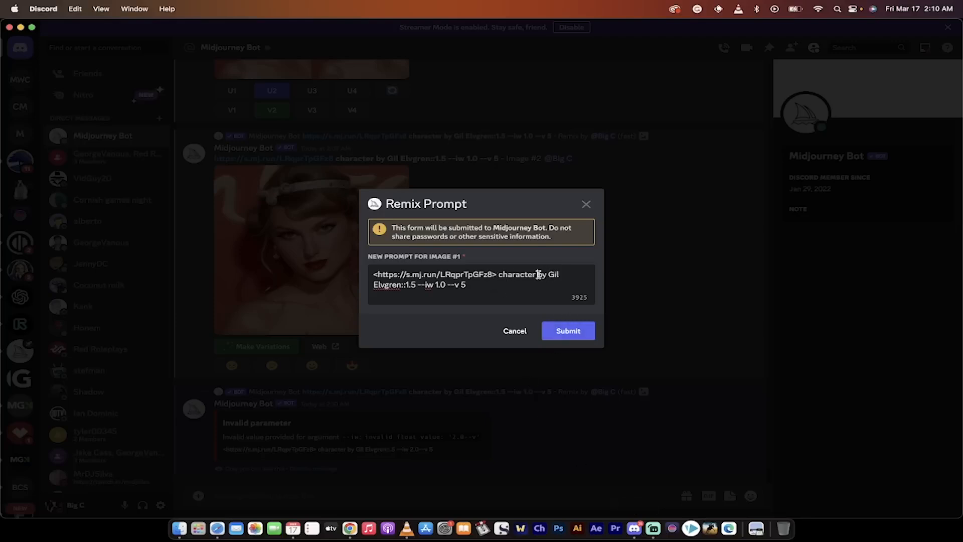
drag(538, 274, 400, 281)
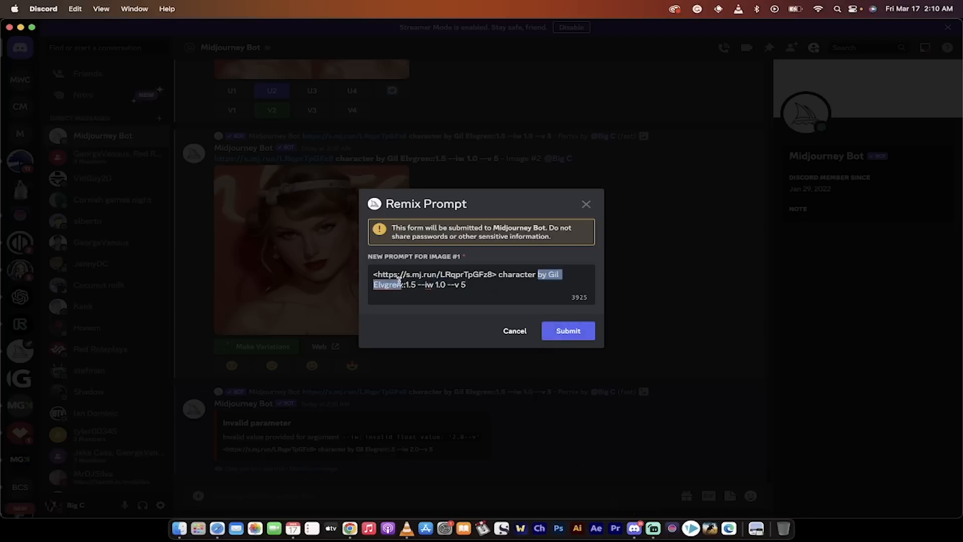
key(super+v)
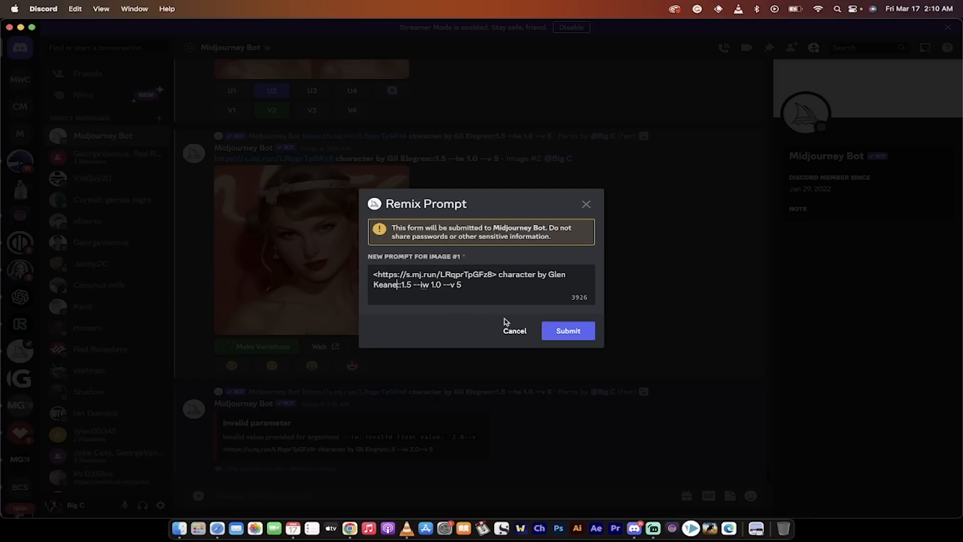
click(560, 332)
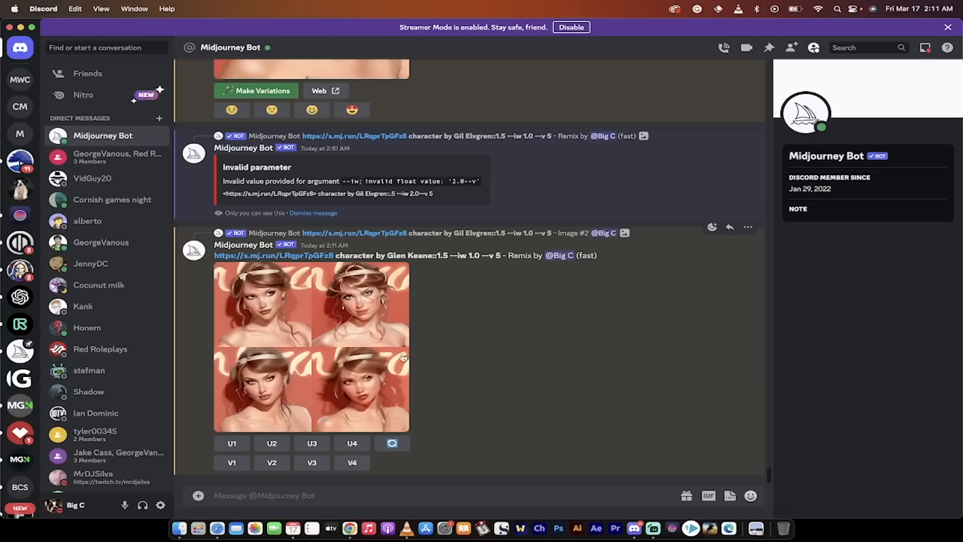
Examine the Glen Keane four-portrait grid enlarged, and close the preview.
click(358, 363)
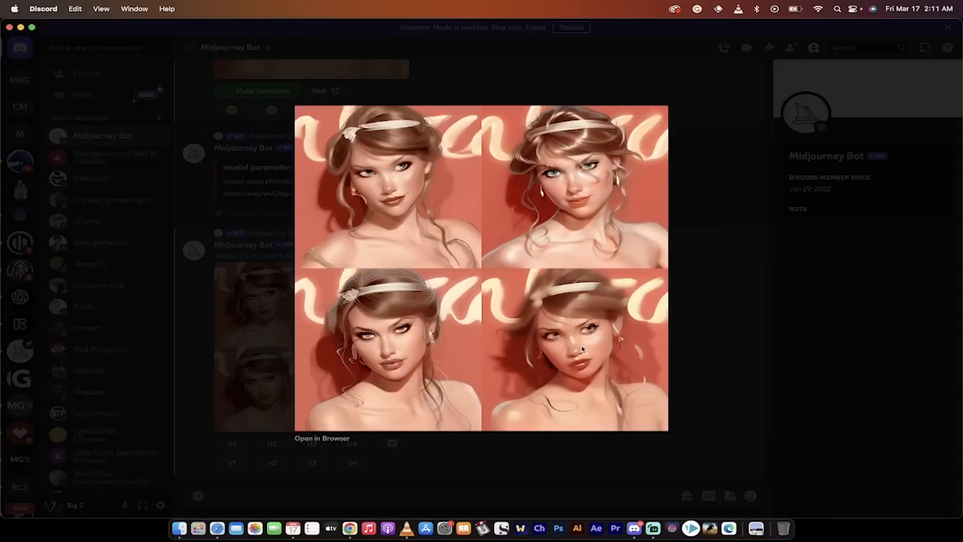
click(714, 375)
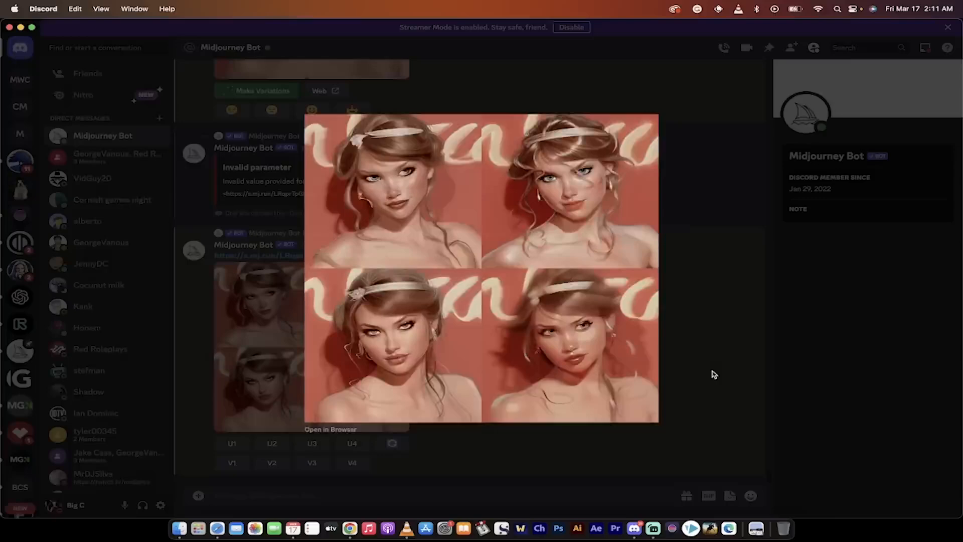